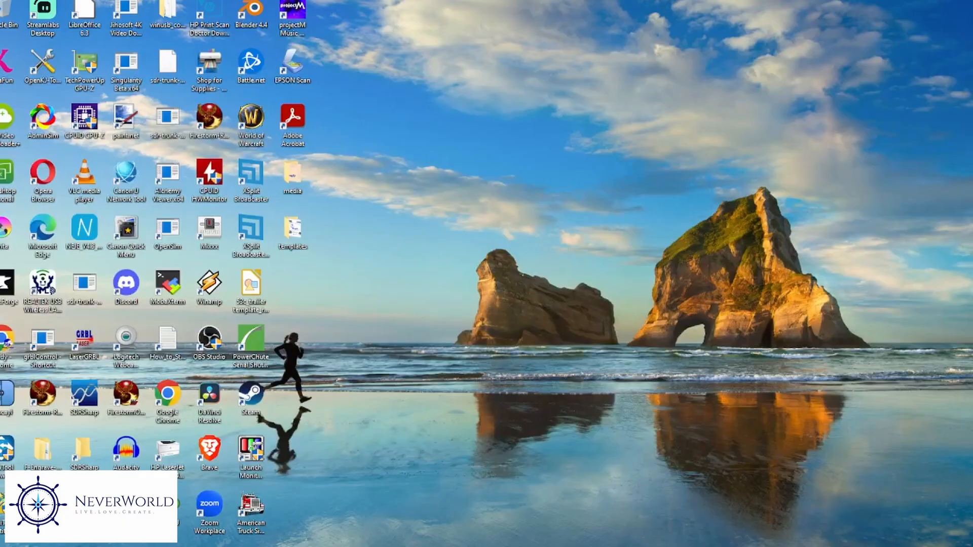
Switch to the browser showing the AniGifToLSL page and set the resize before uploading to 90%.
click(477, 542)
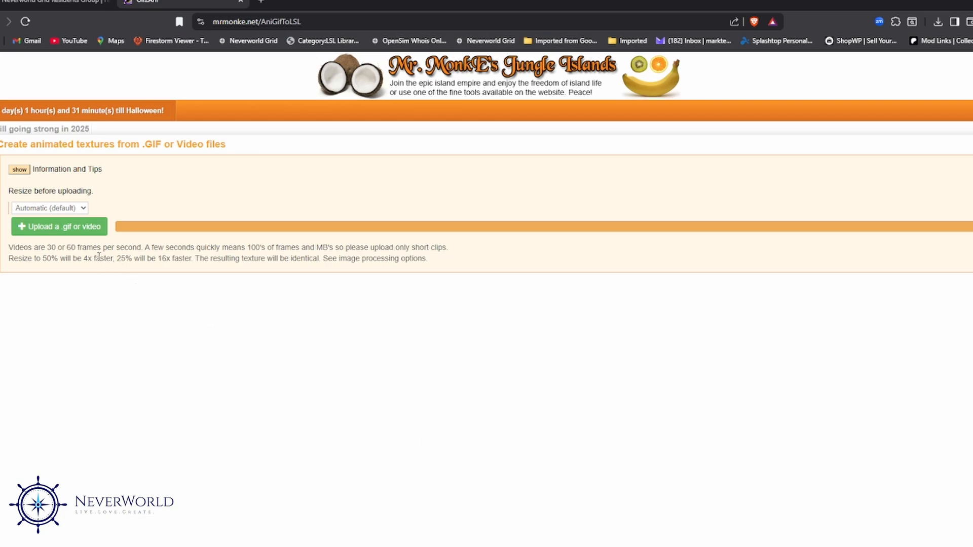
click(84, 210)
click(85, 210)
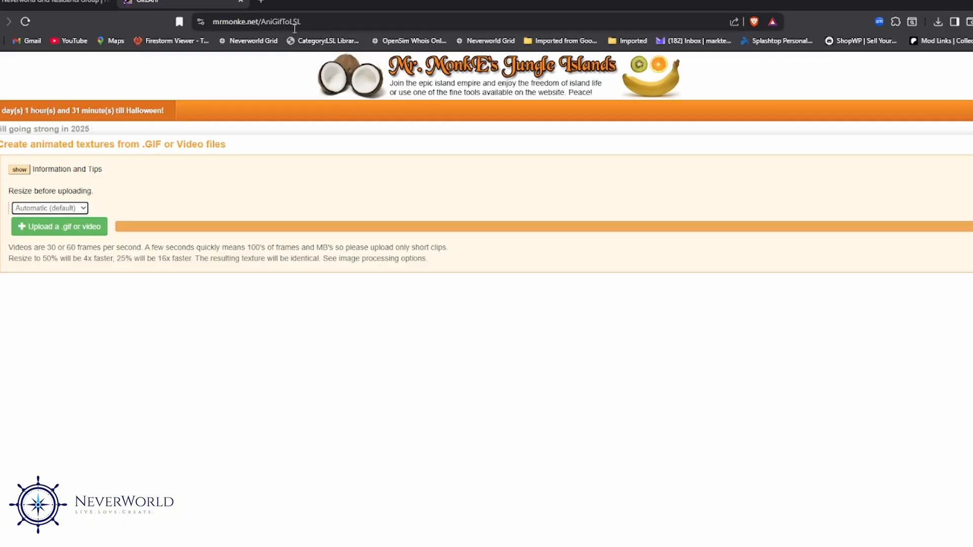
click(84, 208)
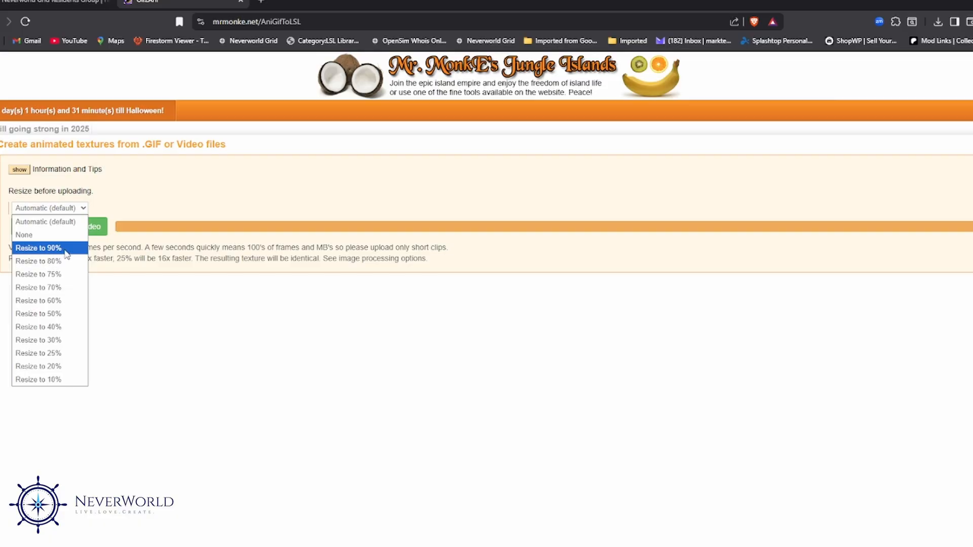
click(41, 248)
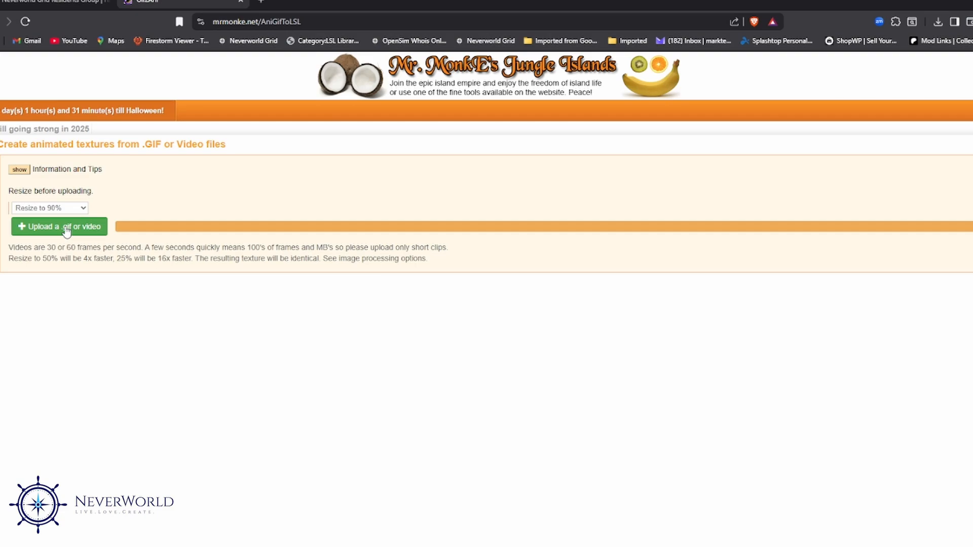
Upload witch-dreamy.gif from the hALLOWEEN dECOR folder in Documents.
click(66, 228)
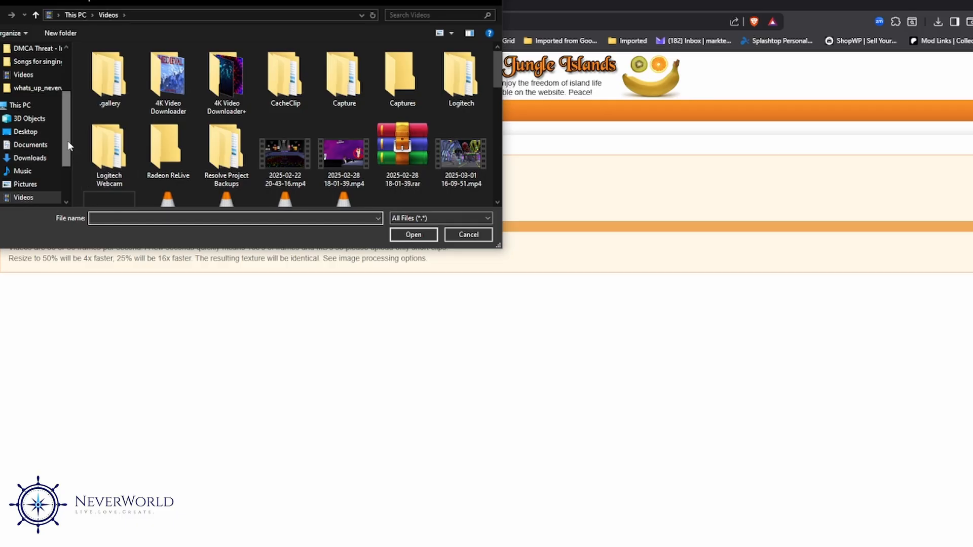
drag(66, 139, 68, 84)
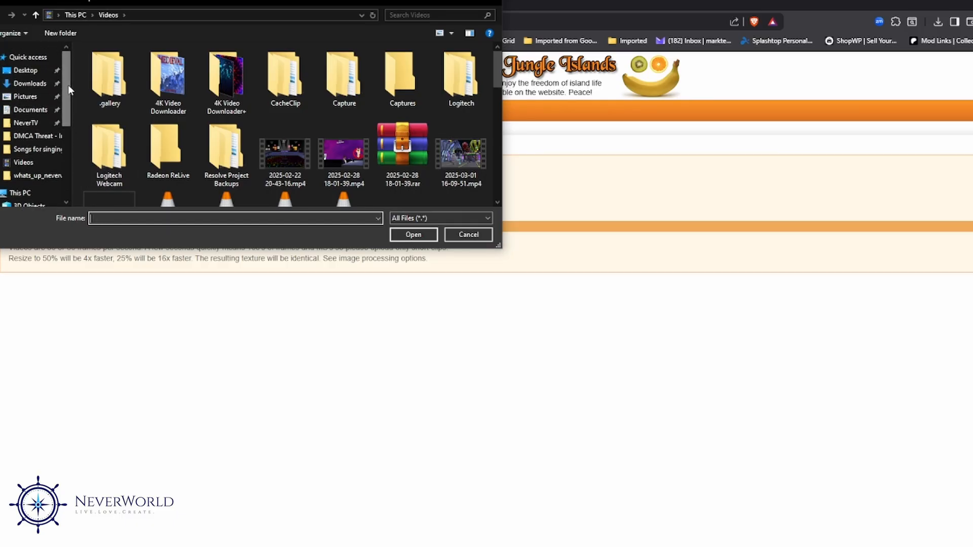
click(30, 110)
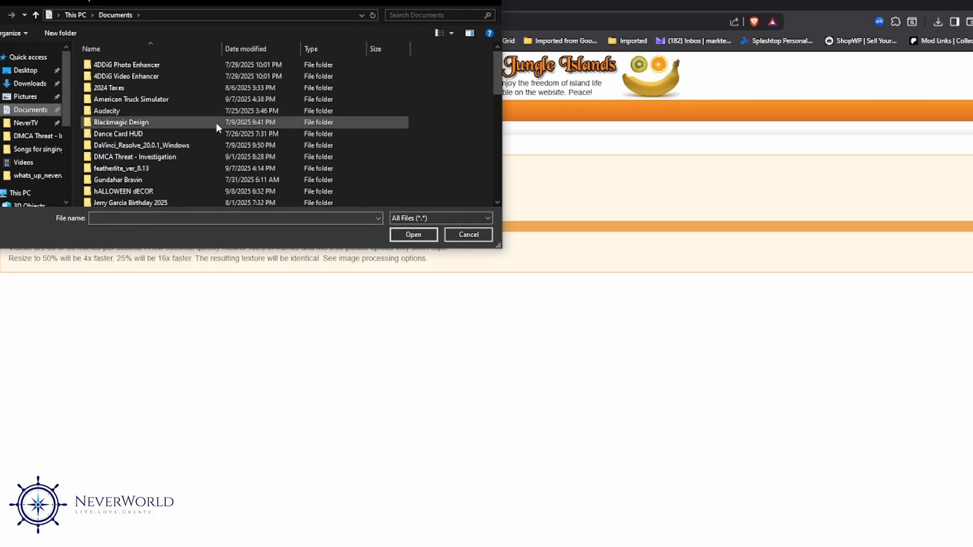
scroll(216, 123, down, 1)
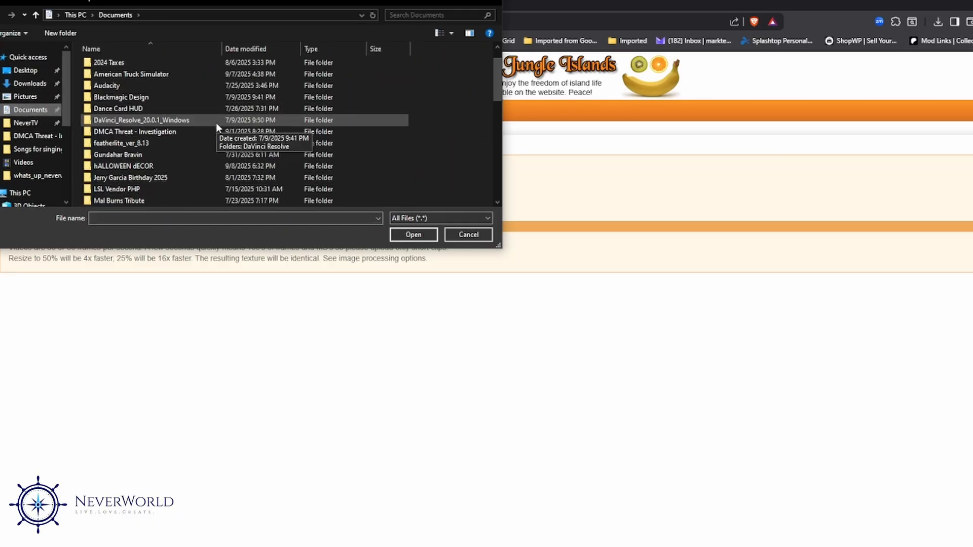
double_click(156, 165)
click(115, 86)
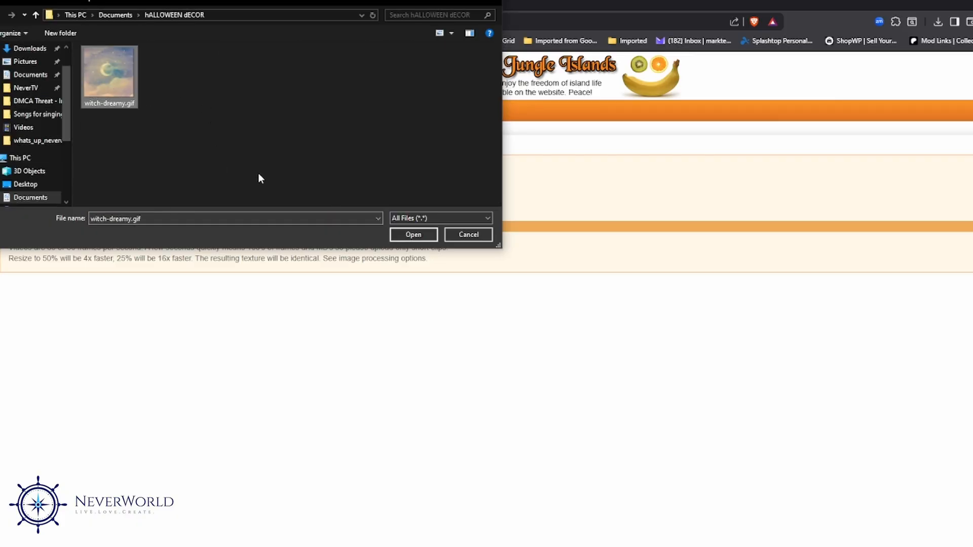
click(400, 234)
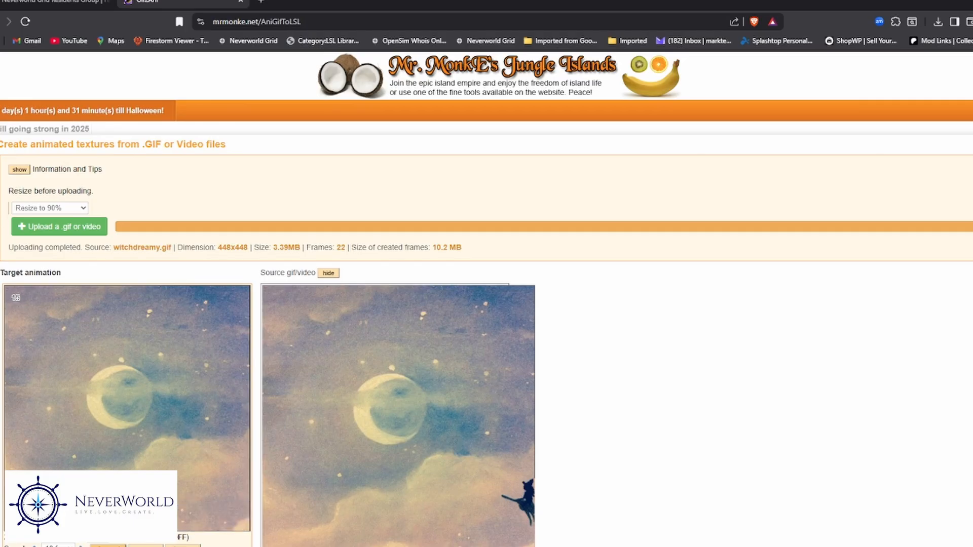
Examine the target animation preview, its speed and direction controls, the texture creation section and the advanced editing options.
scroll(486, 299, down, 1)
scroll(486, 299, down, 1)
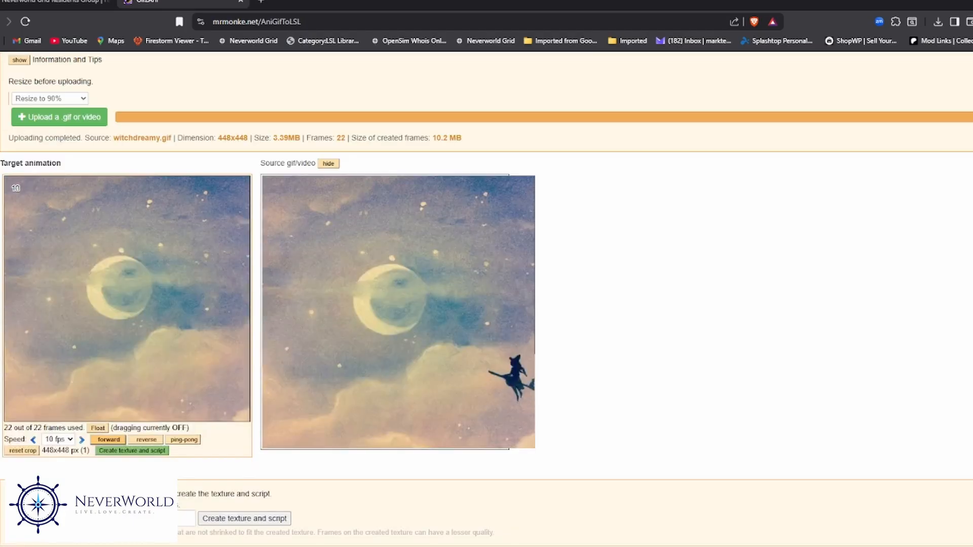
scroll(487, 299, up, 1)
scroll(487, 299, down, 1)
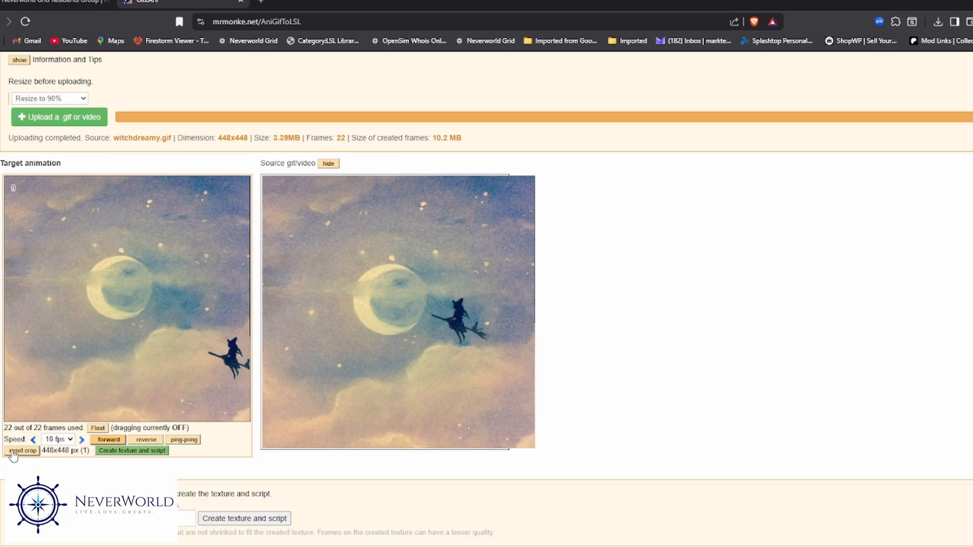
scroll(2, 449, down, 1)
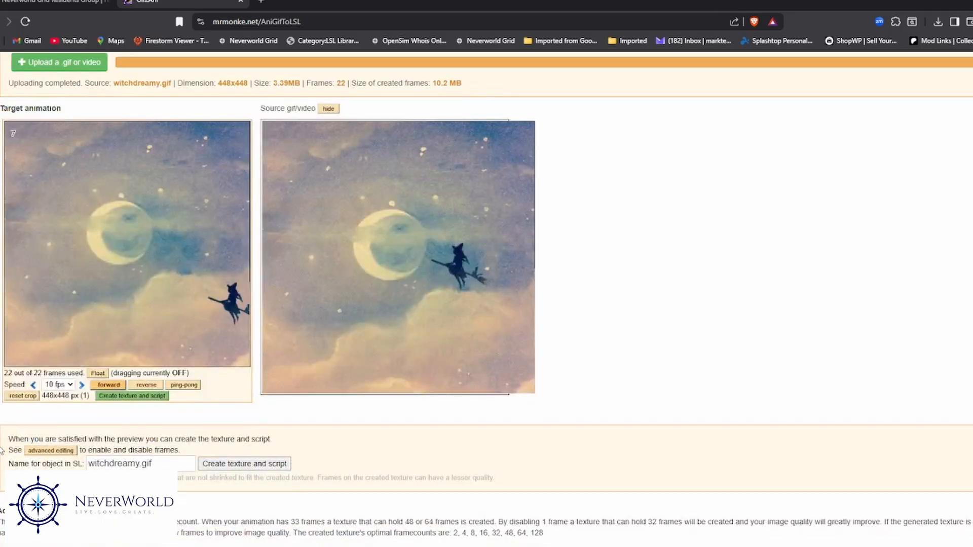
scroll(2, 449, down, 1)
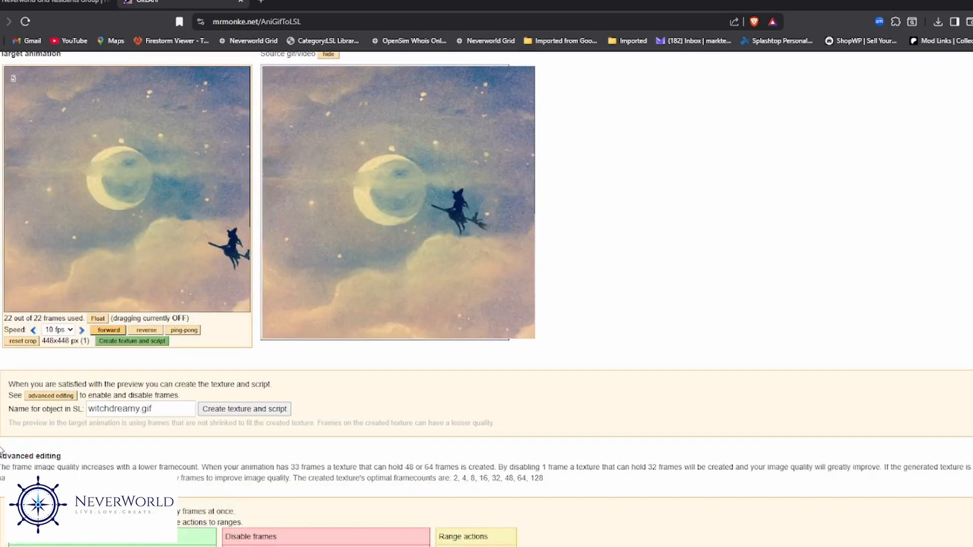
scroll(2, 450, down, 1)
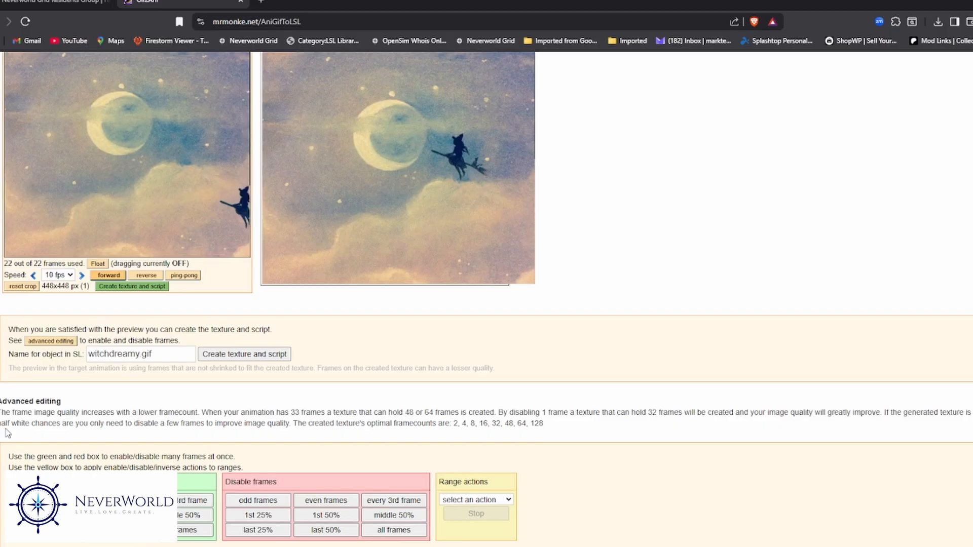
scroll(84, 312, down, 1)
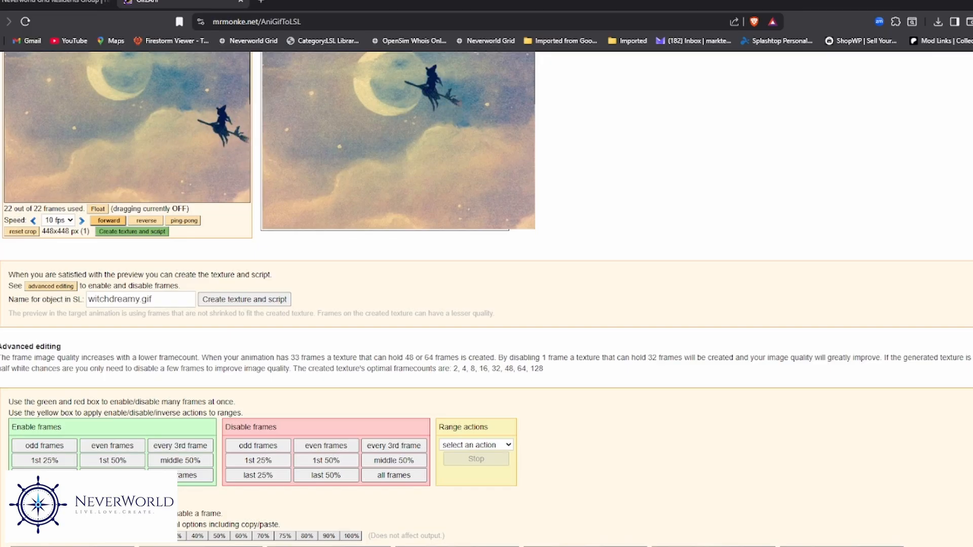
scroll(487, 299, down, 1)
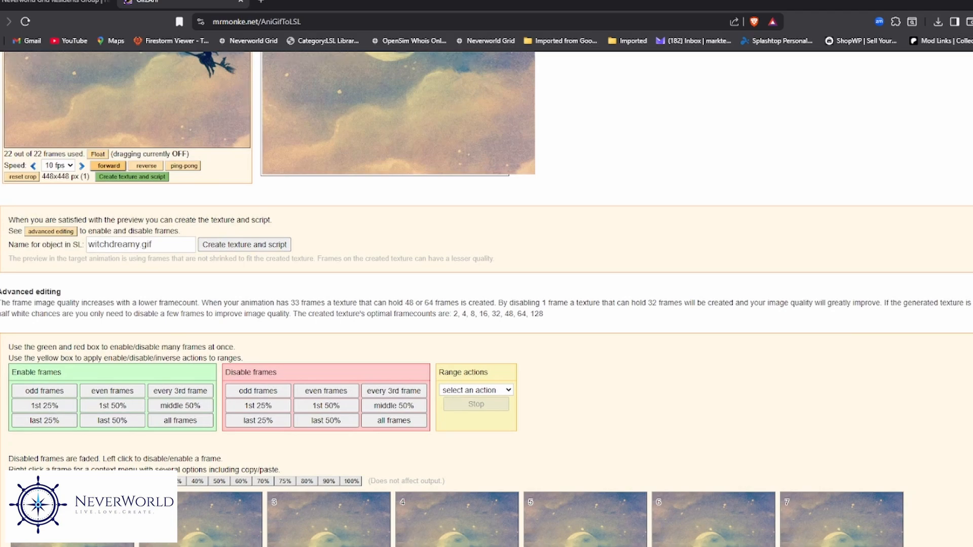
Examine the individual frame thumbnails of the uploaded animation and how they are loading.
scroll(486, 300, down, 5)
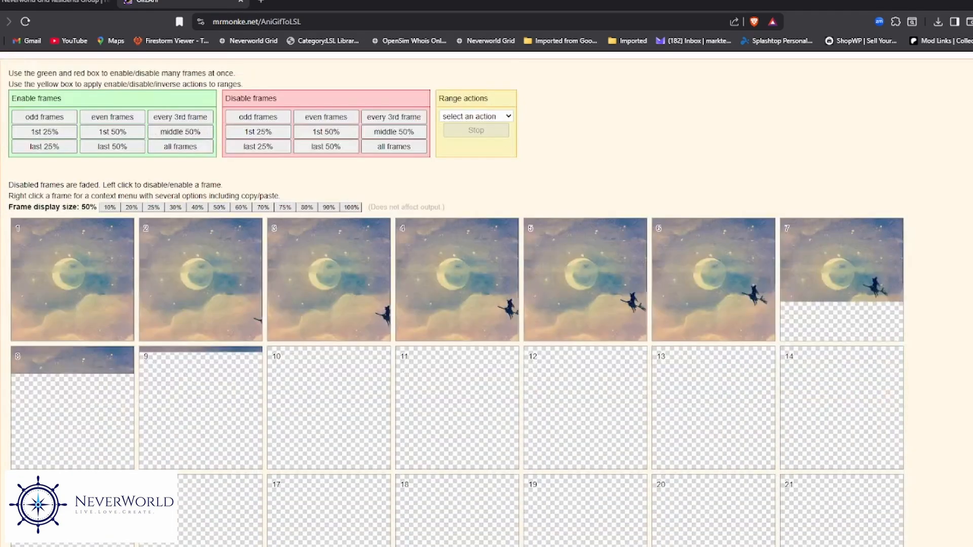
scroll(486, 299, down, 2)
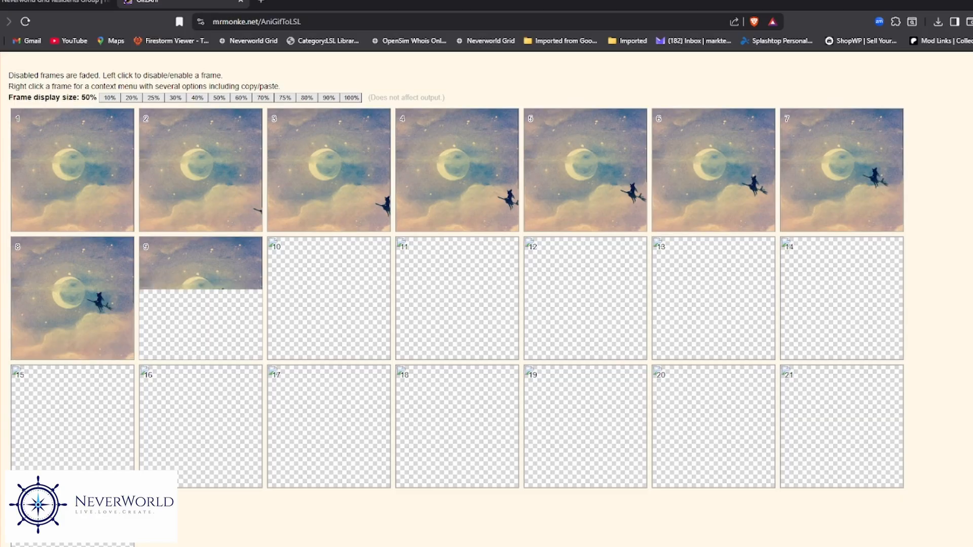
scroll(457, 279, down, 2)
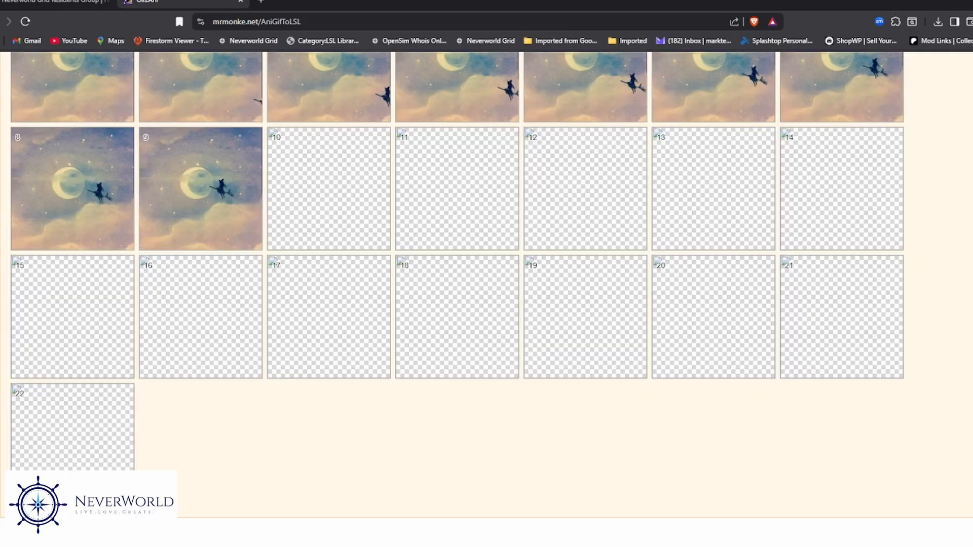
scroll(486, 299, down, 1)
scroll(487, 299, down, 1)
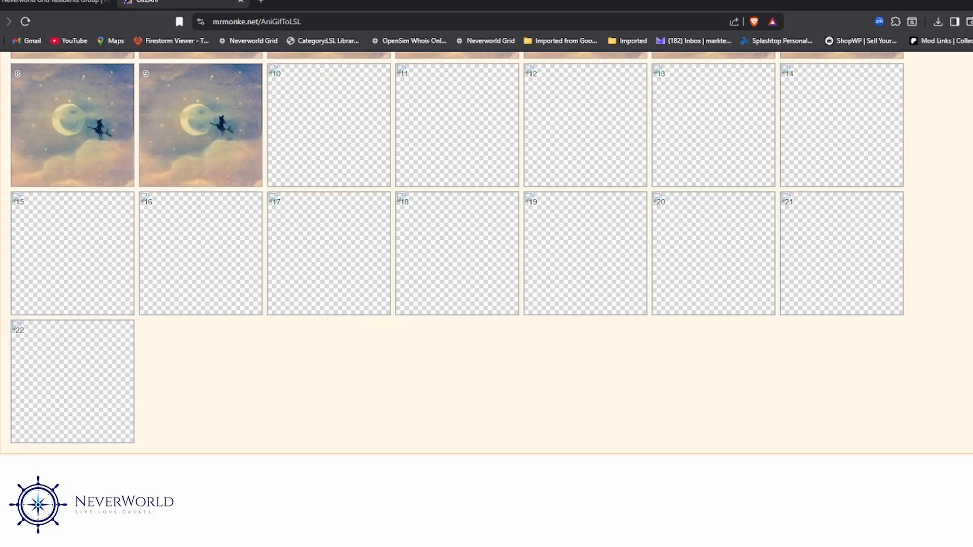
scroll(487, 299, up, 2)
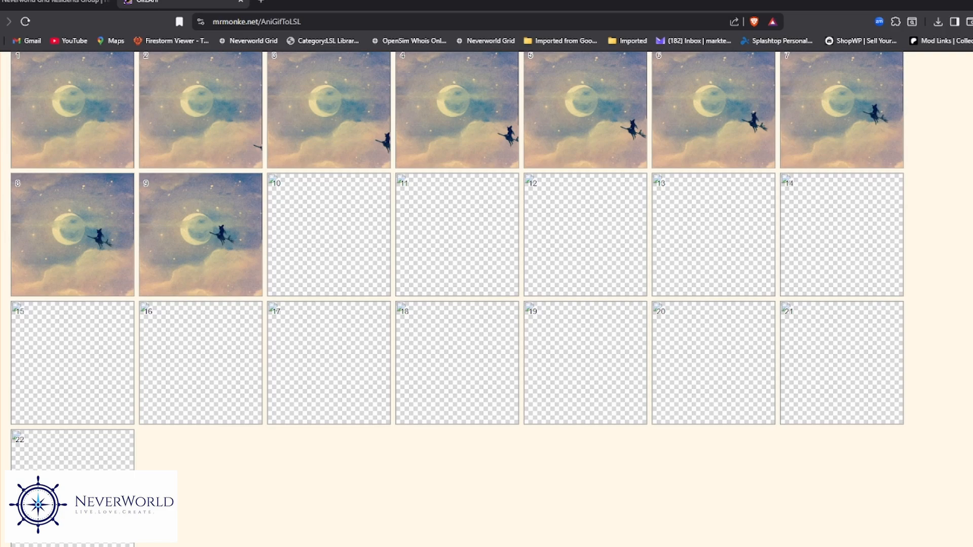
scroll(487, 299, up, 1)
scroll(487, 299, up, 1)
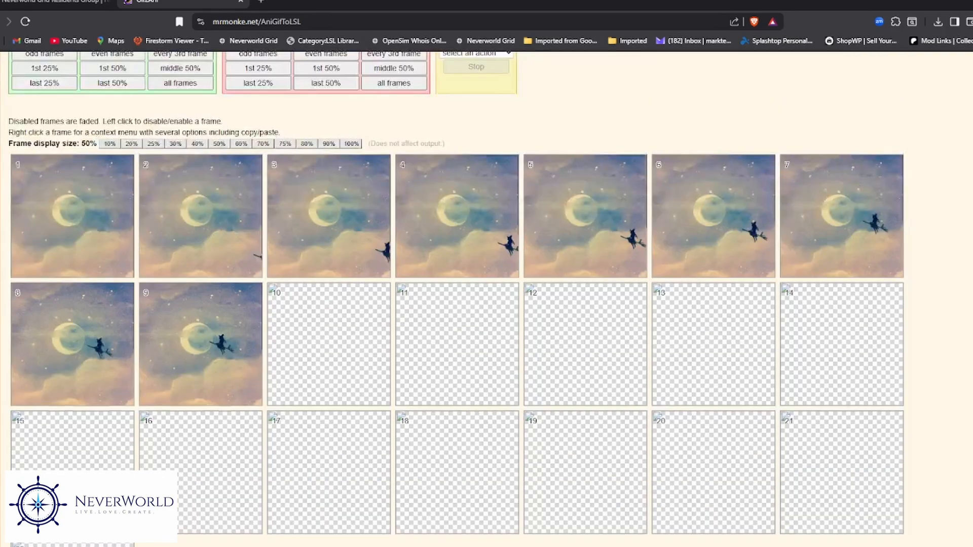
scroll(486, 299, up, 2)
scroll(487, 299, down, 5)
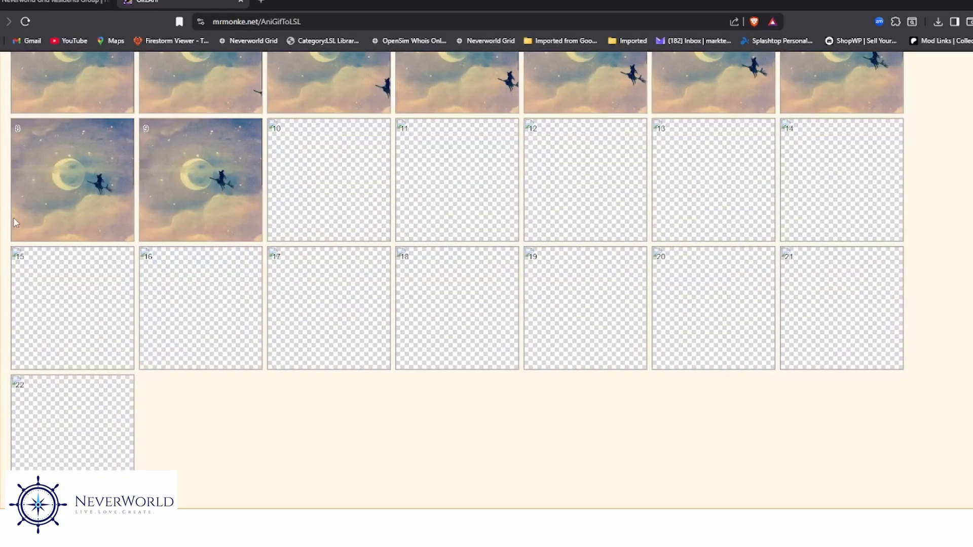
scroll(486, 299, up, 3)
scroll(1, 244, up, 4)
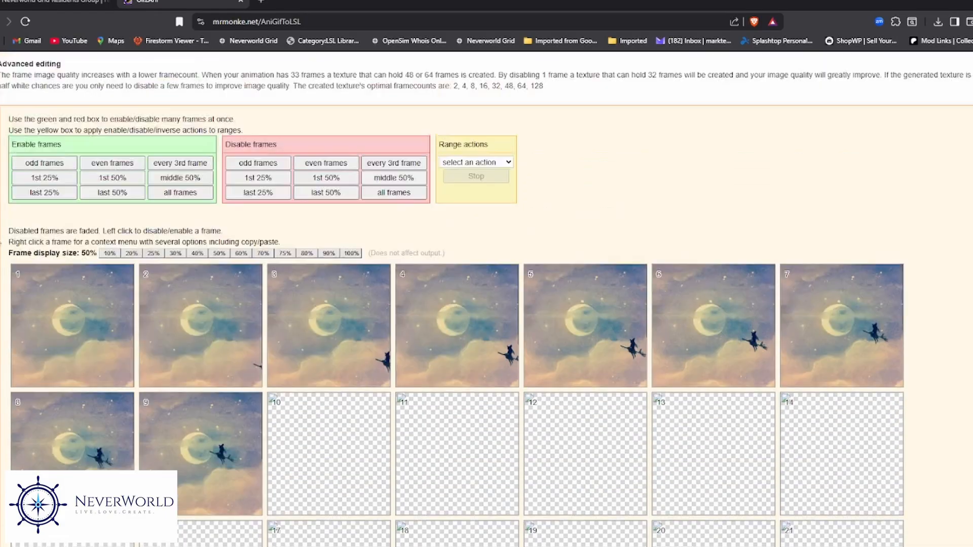
Compare the animation previews with the advanced editing notes, the enable and disable frame options and the frame thumbnails.
scroll(1, 244, up, 3)
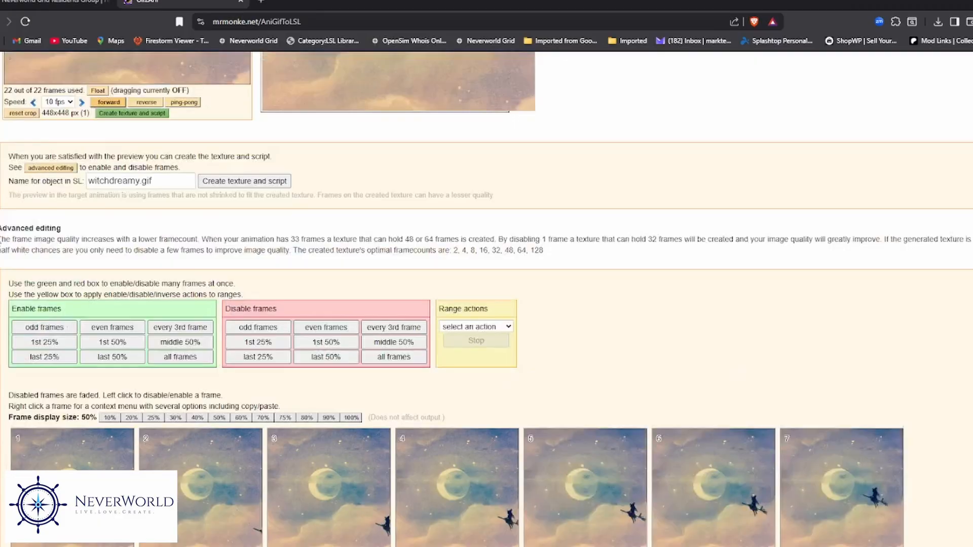
scroll(1, 244, up, 2)
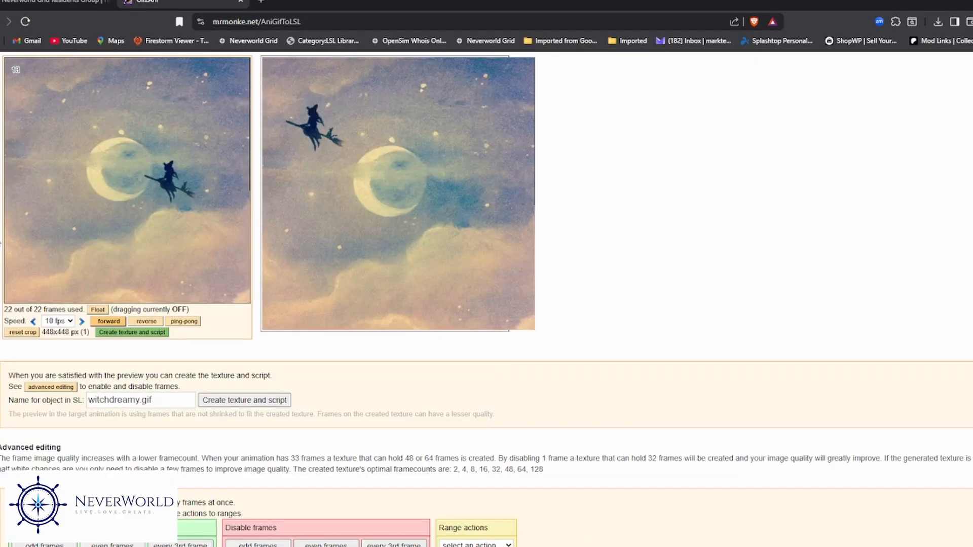
scroll(1, 243, down, 2)
scroll(1, 244, up, 2)
scroll(1, 243, down, 1)
scroll(1, 256, down, 1)
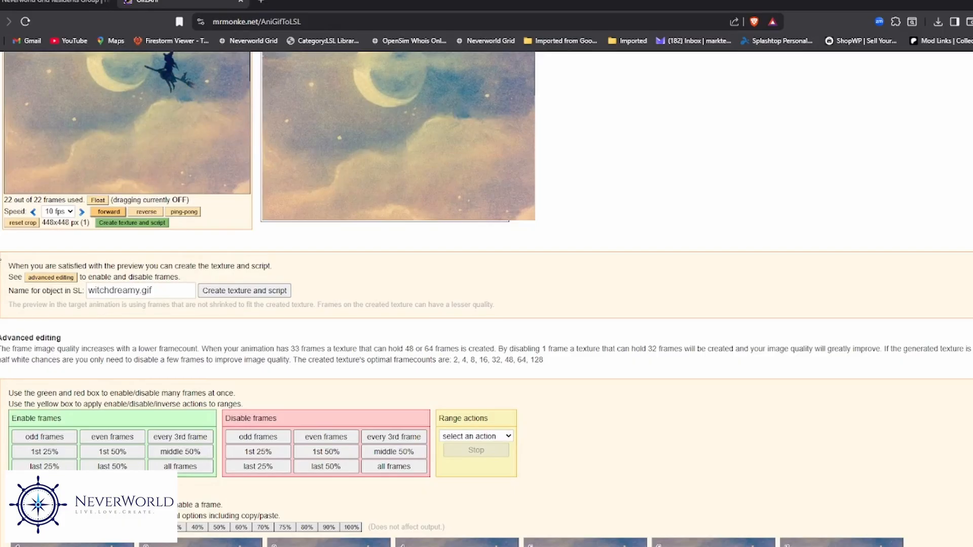
scroll(1, 259, up, 2)
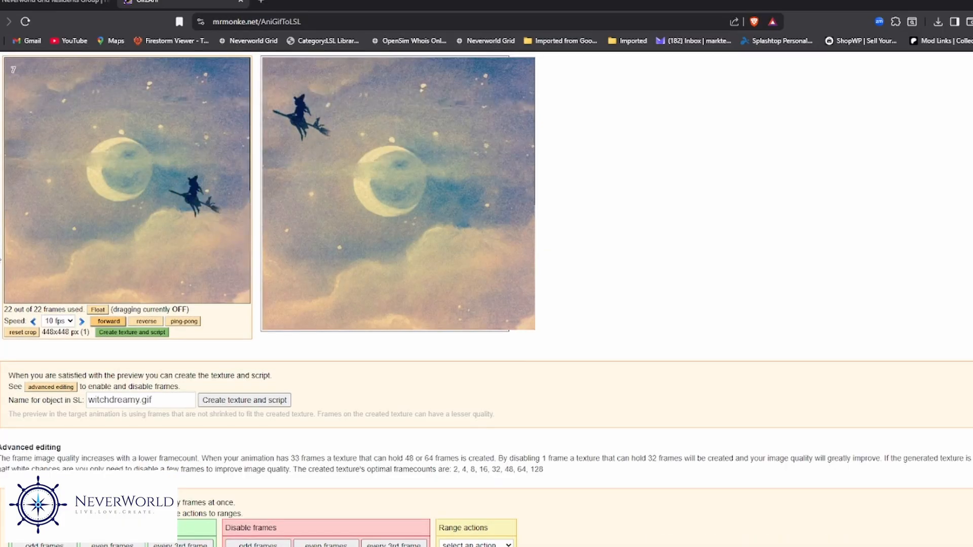
scroll(1, 258, down, 2)
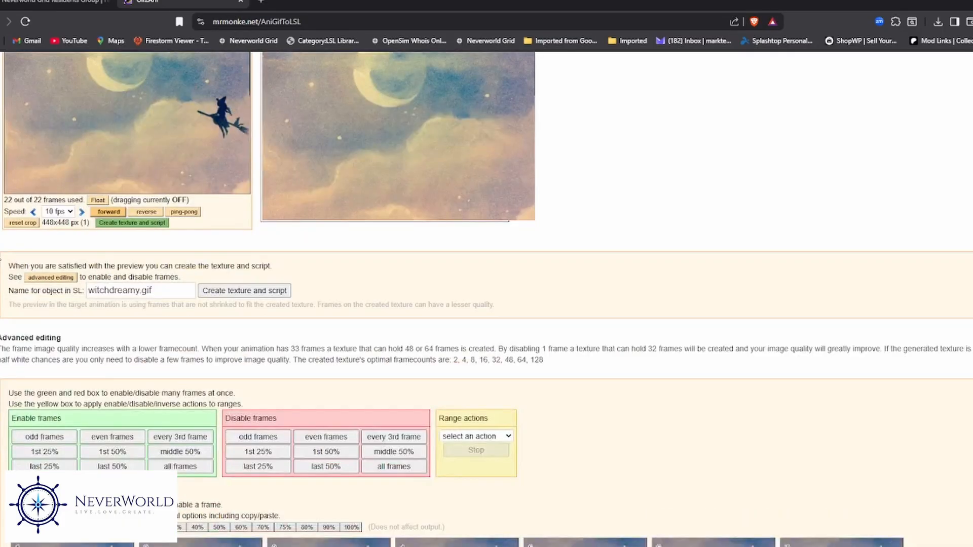
scroll(1, 258, down, 2)
scroll(1, 259, down, 4)
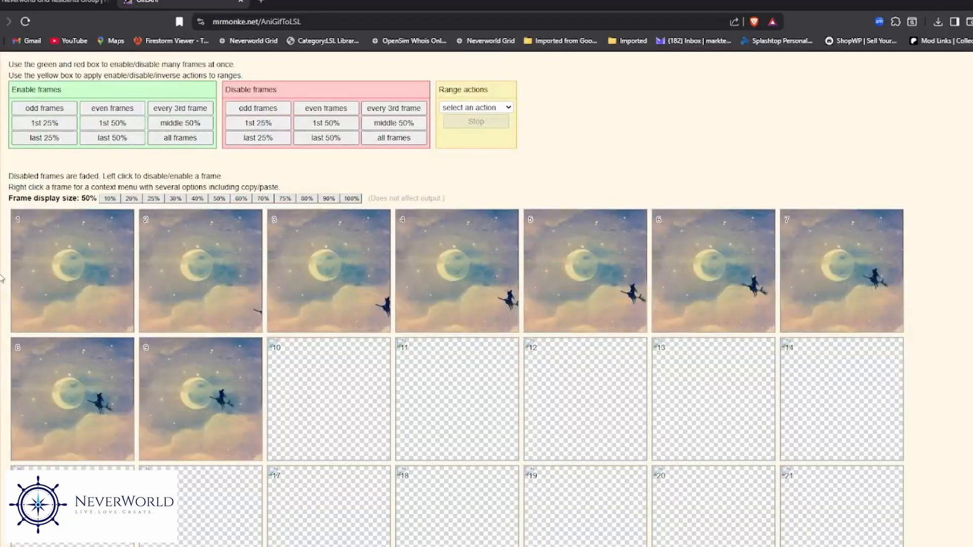
scroll(2, 278, down, 5)
scroll(2, 282, up, 7)
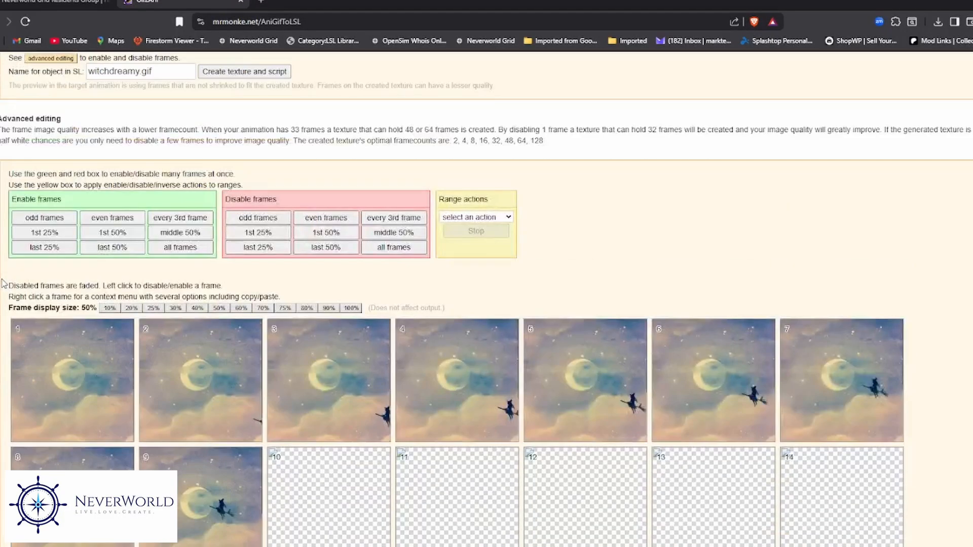
scroll(2, 282, up, 5)
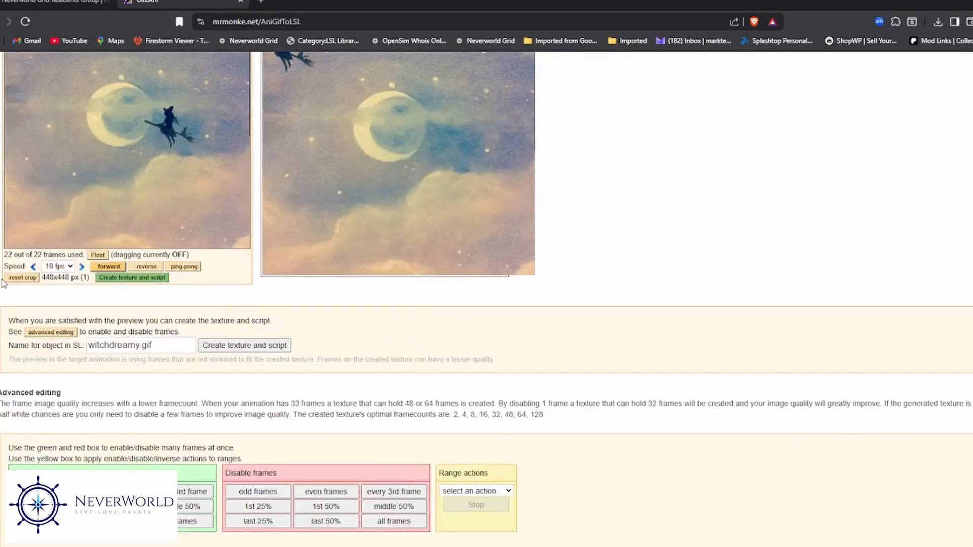
scroll(2, 282, up, 4)
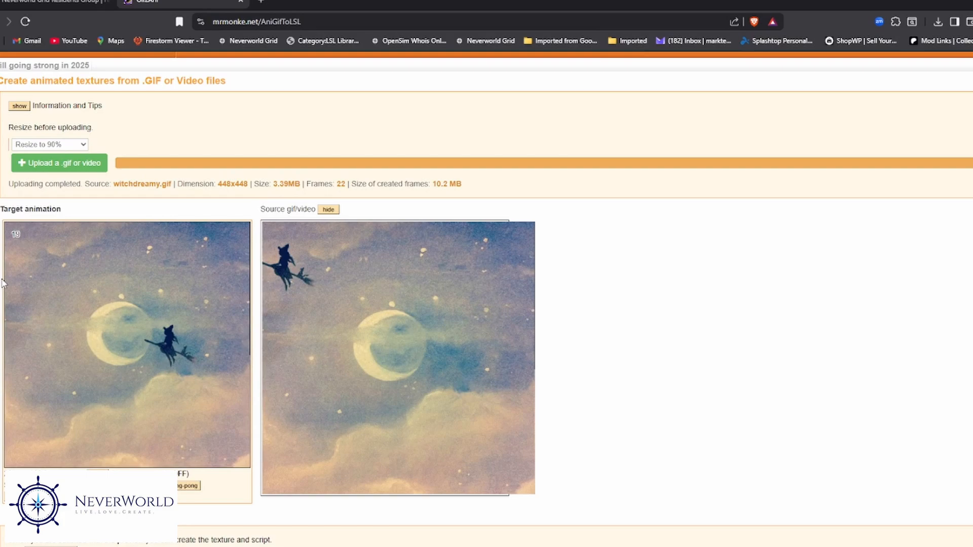
scroll(2, 282, up, 1)
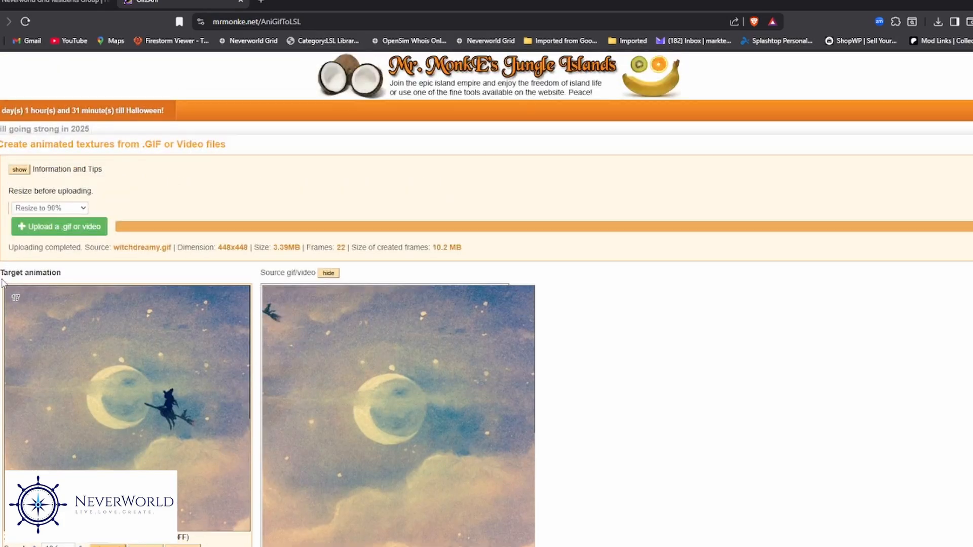
Review the animation previews, advanced editing options and frame thumbnails, and create the texture and script with the object name witchdreamy.gif.
scroll(2, 283, down, 5)
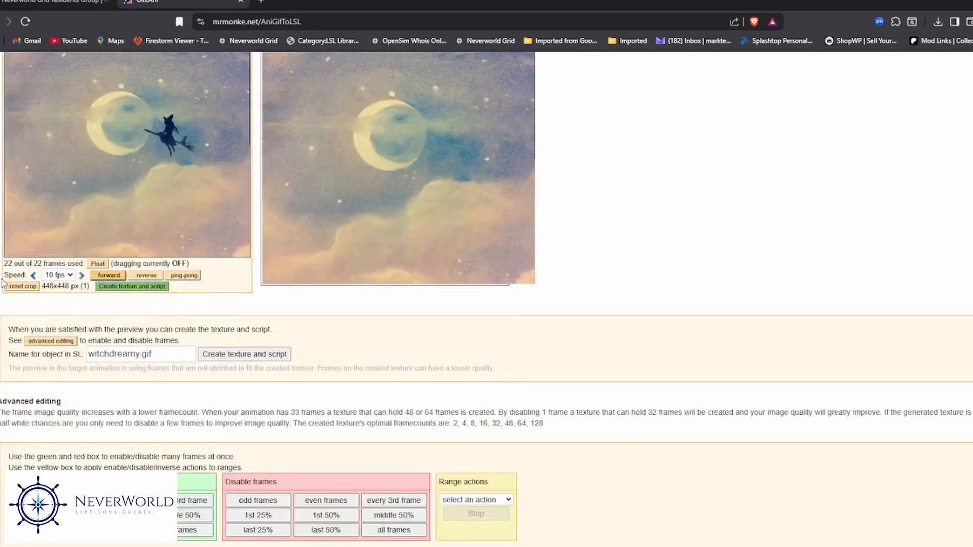
scroll(2, 282, down, 4)
scroll(2, 282, down, 5)
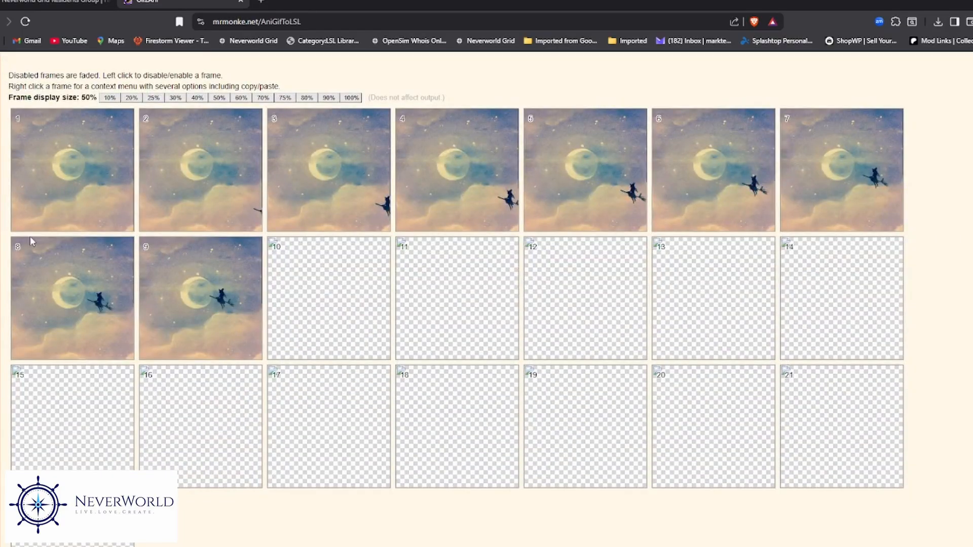
scroll(3, 246, up, 5)
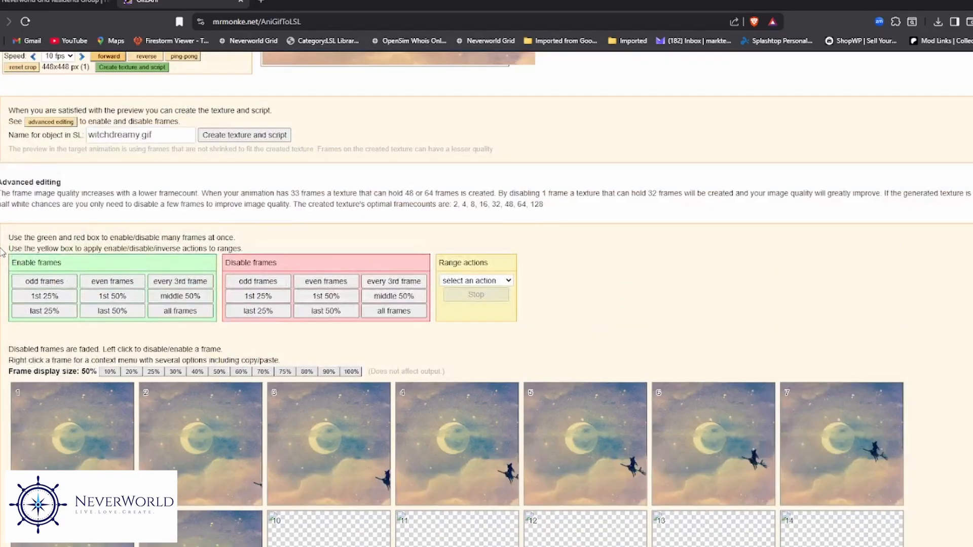
scroll(3, 252, up, 2)
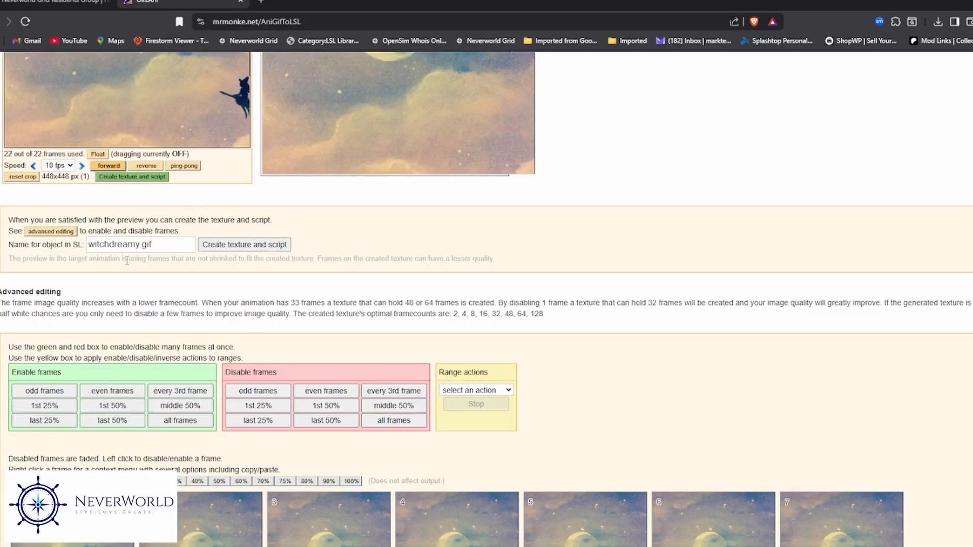
click(254, 252)
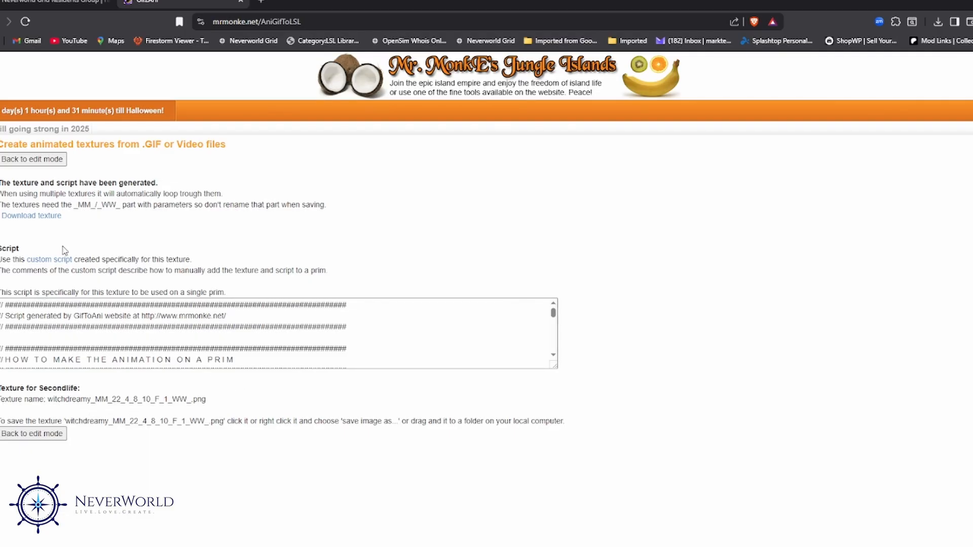
Save the generated PNG texture and its custom LSL script to the hALLOWEEN dECOR folder, checking the saved texture in its folder in between.
click(53, 216)
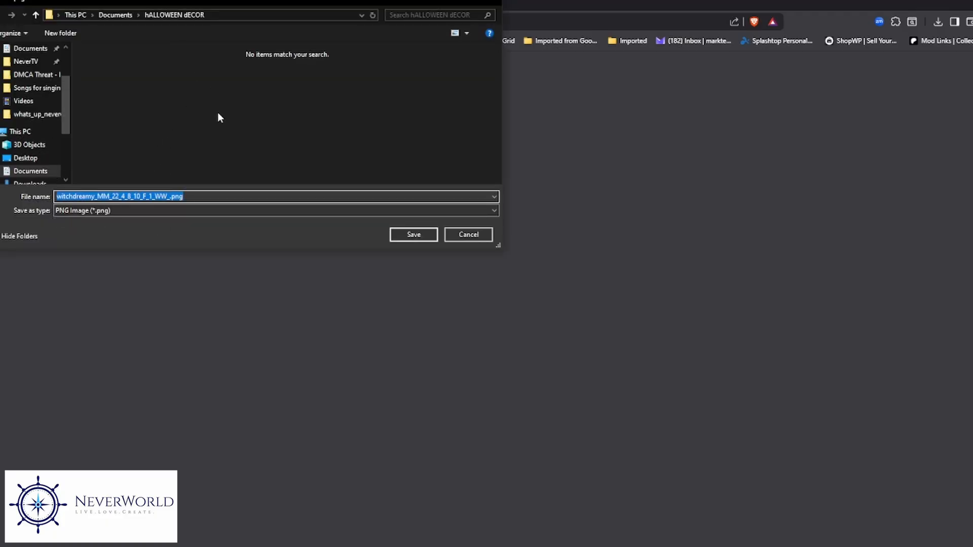
click(415, 237)
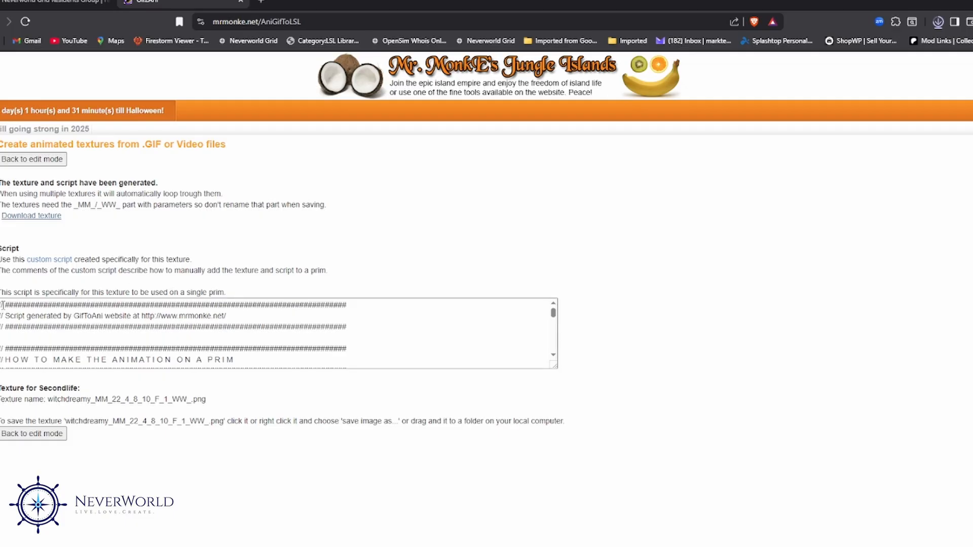
click(54, 259)
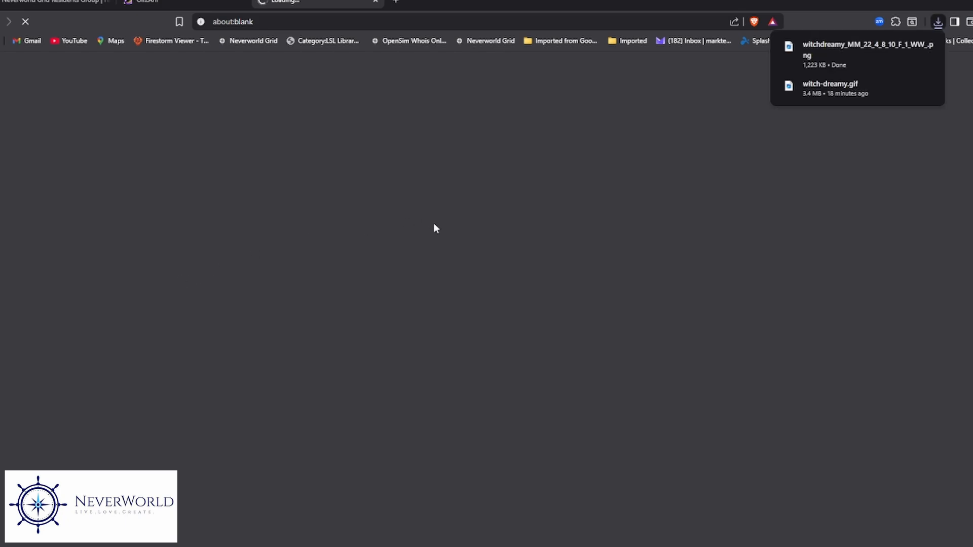
mouse_move(837, 47)
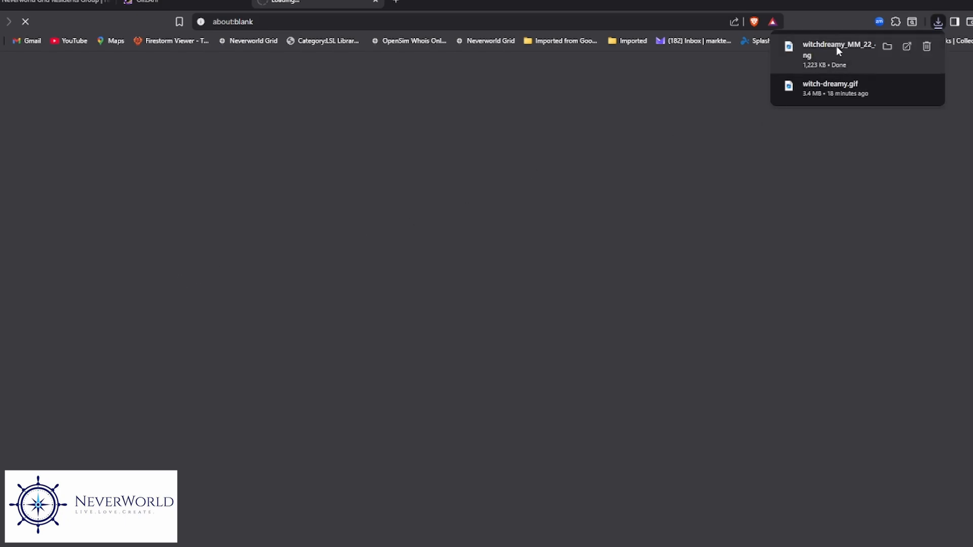
click(887, 46)
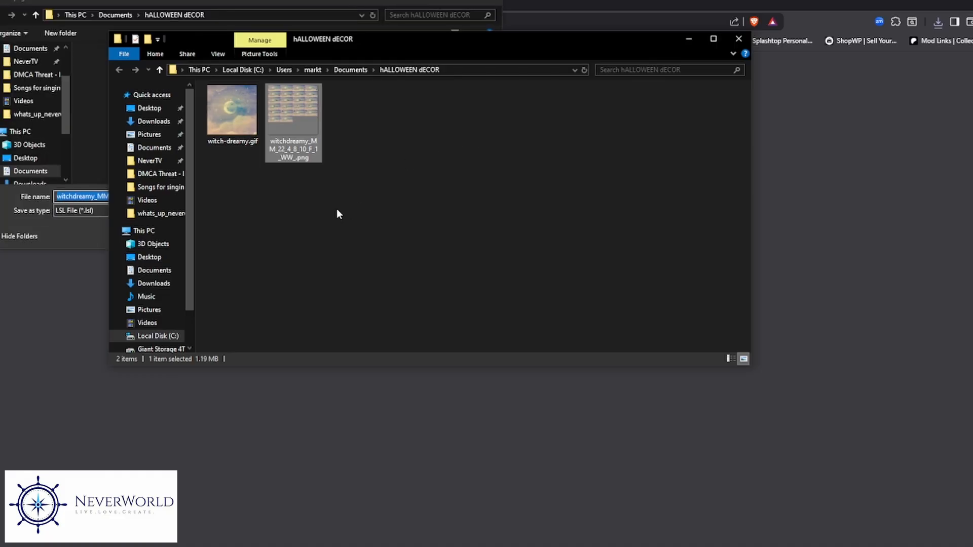
click(738, 41)
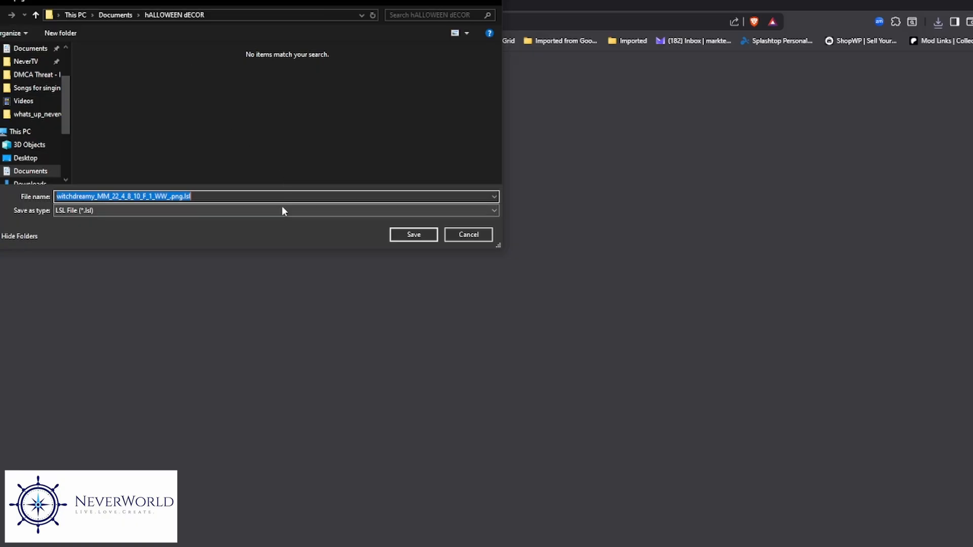
click(404, 235)
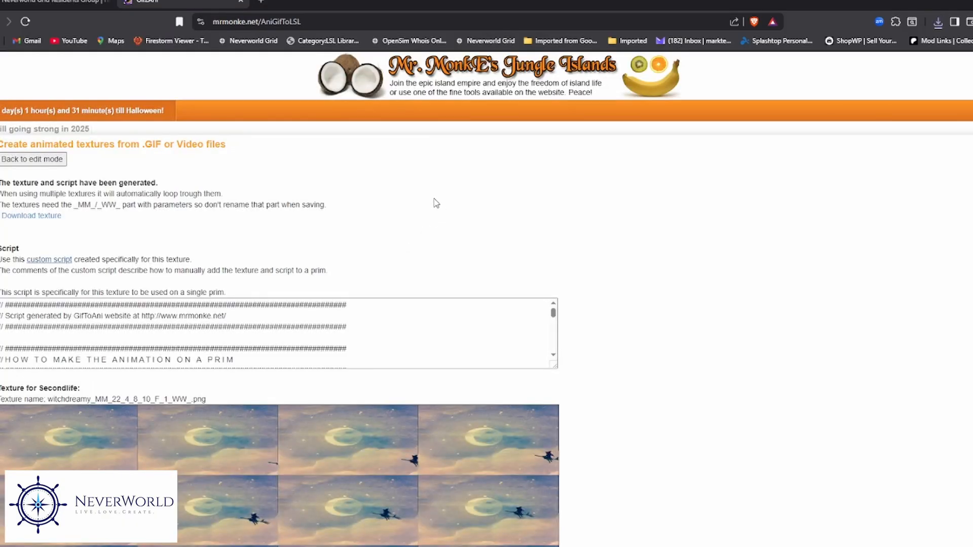
Open the saved script witchdreamy_MM_22_4_8_10_F_1_WW_.png.lsl from the hALLOWEEN dECOR folder in Documents.
scroll(434, 205, down, 1)
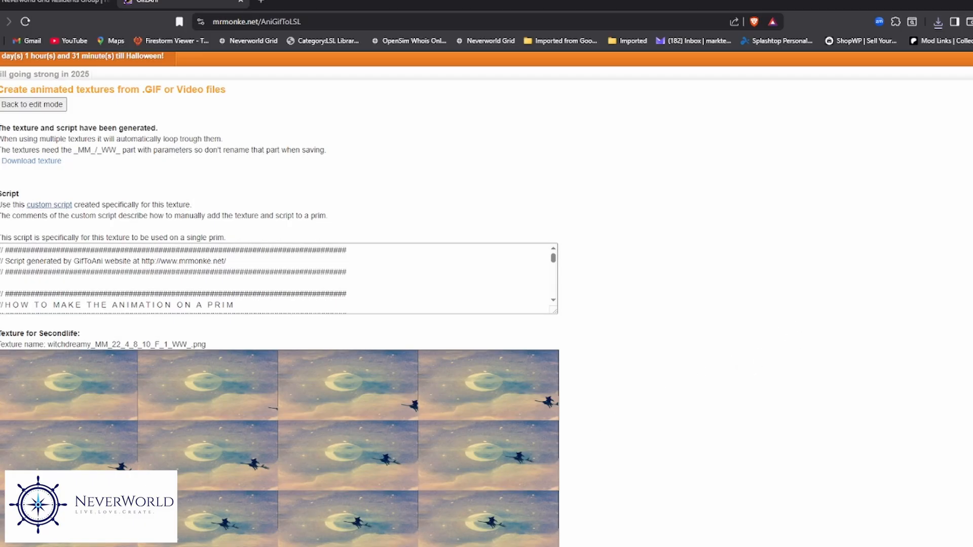
click(256, 546)
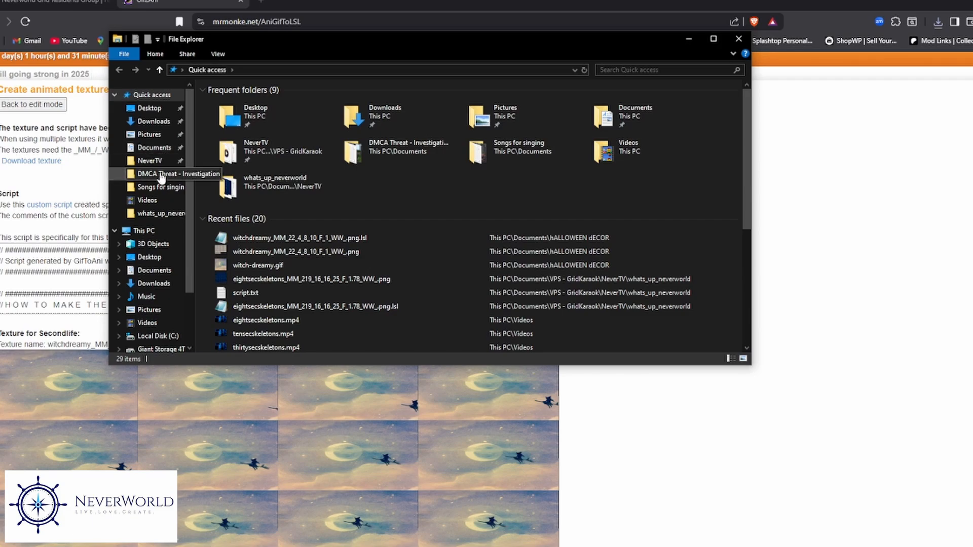
click(160, 151)
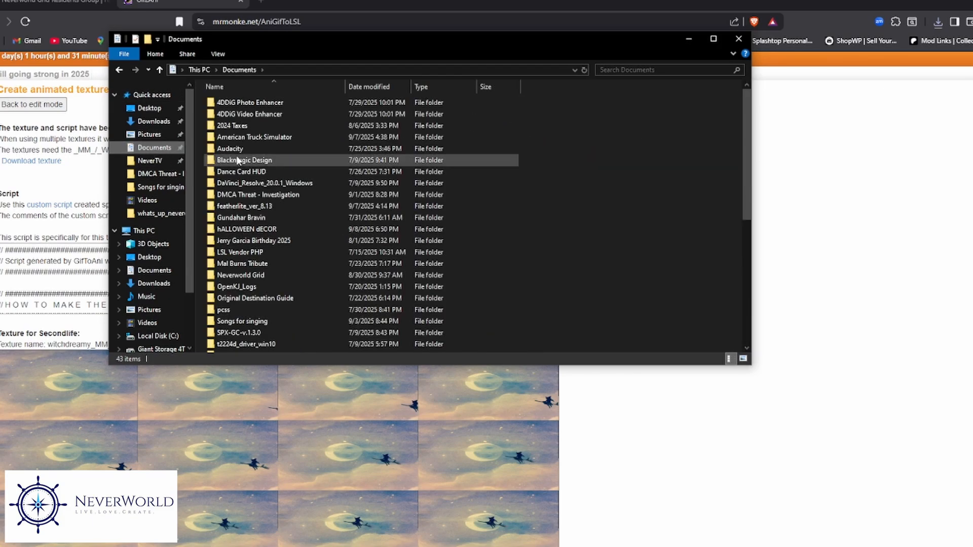
click(253, 230)
click(259, 225)
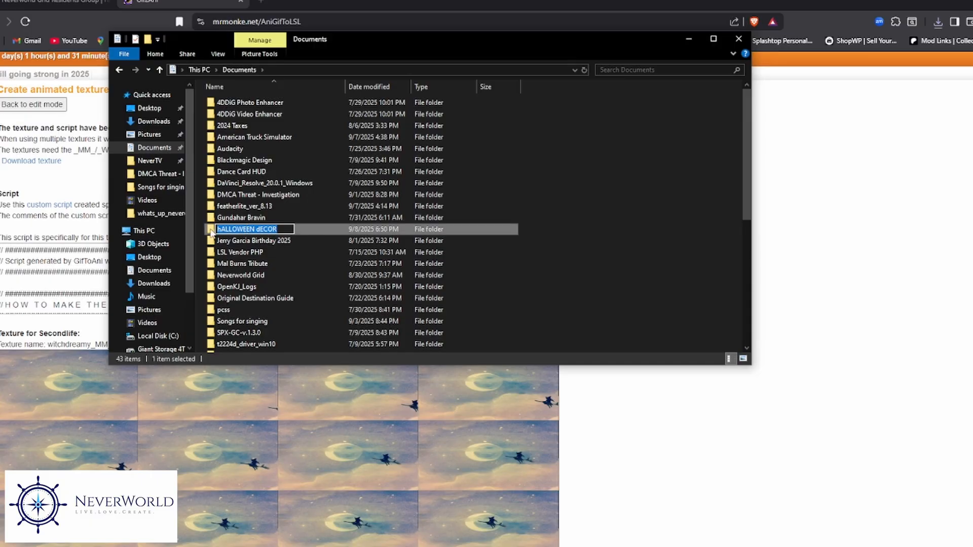
double_click(211, 229)
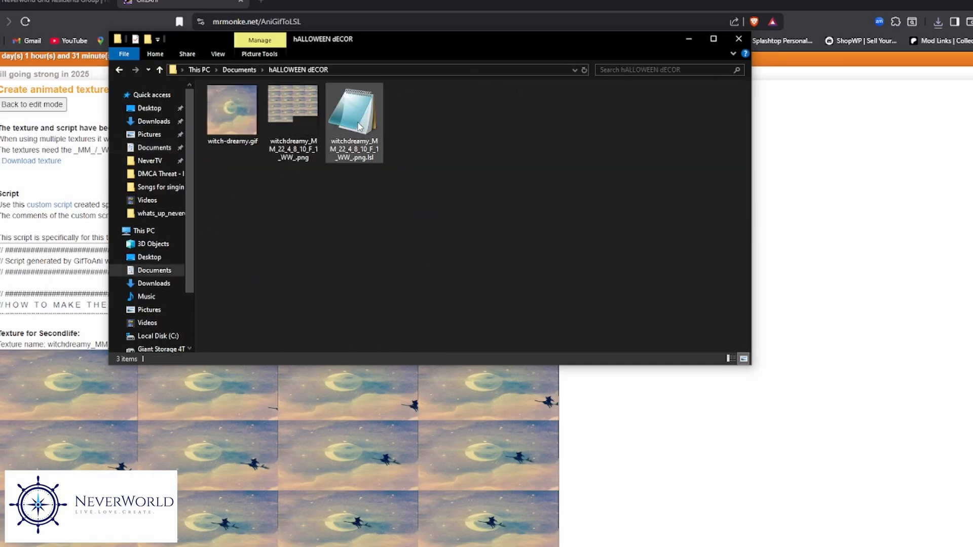
double_click(359, 126)
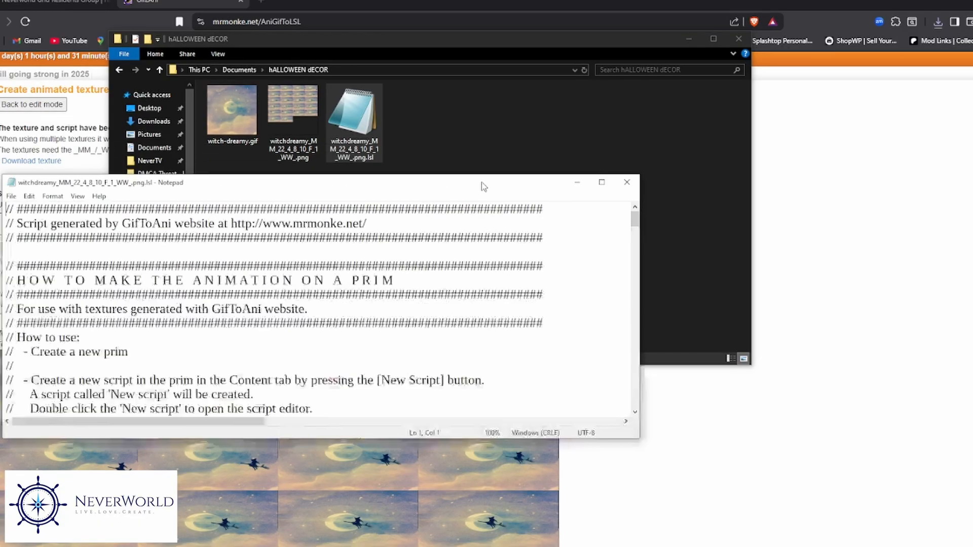
Copy the entire text of the LSL script and minimize the Notepad window.
drag(482, 185, 512, 63)
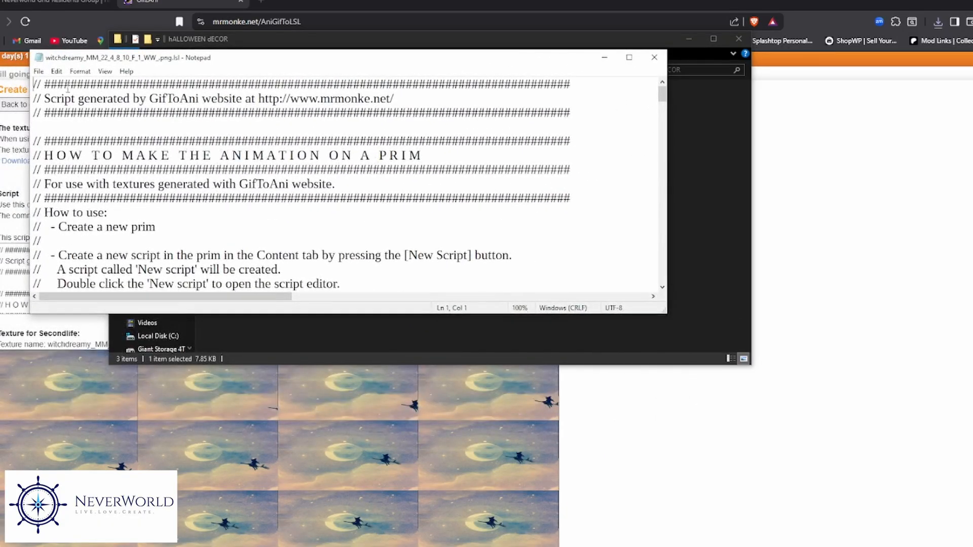
drag(35, 84, 485, 198)
right_click(189, 147)
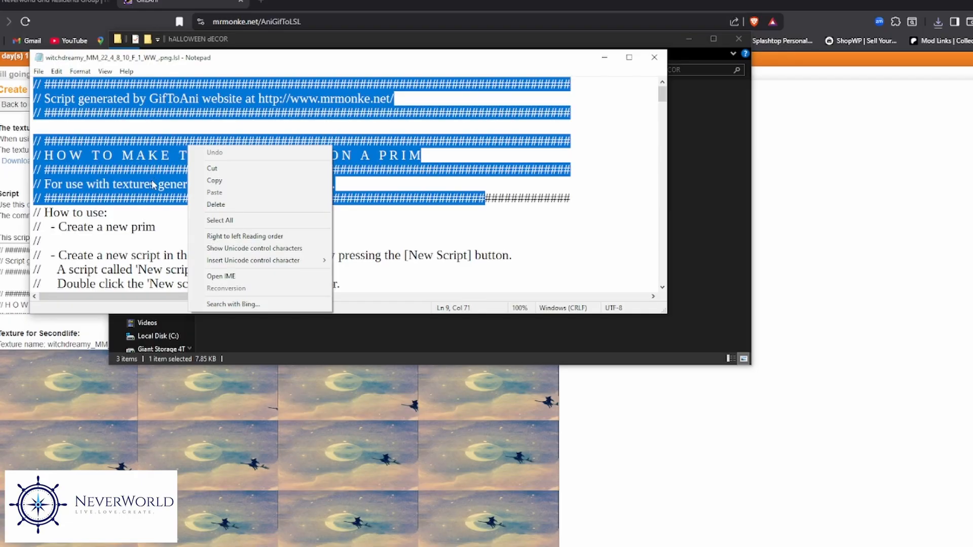
click(217, 220)
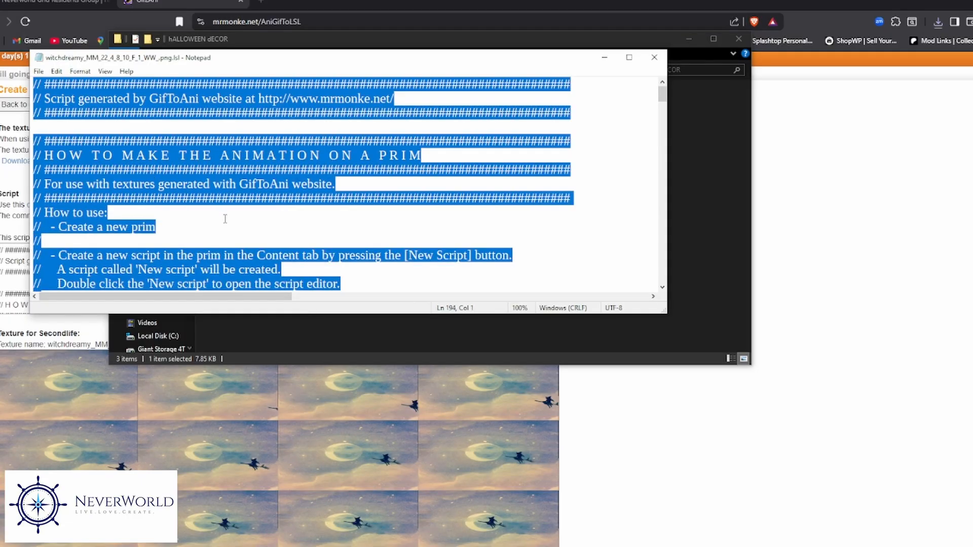
right_click(264, 161)
click(291, 198)
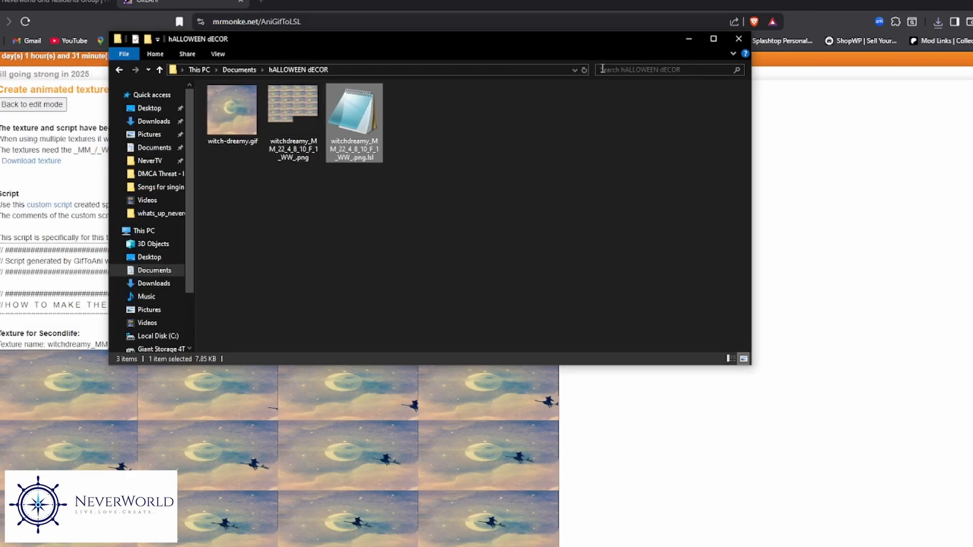
click(604, 57)
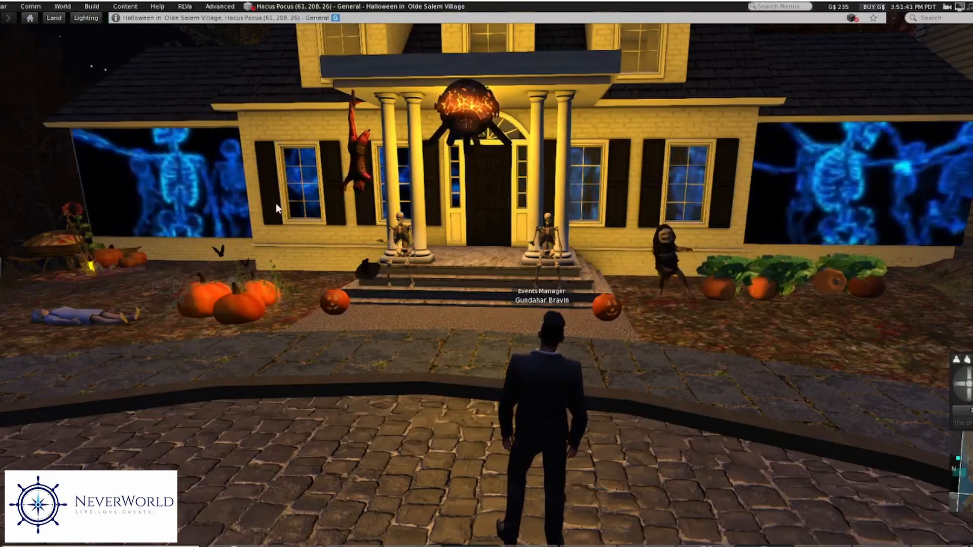
In the Firestorm viewer, upload witchdreamy_MM_22_4_8_10_F_1_WW_.png from the hALLOWEEN dECOR folder as an image.
click(93, 7)
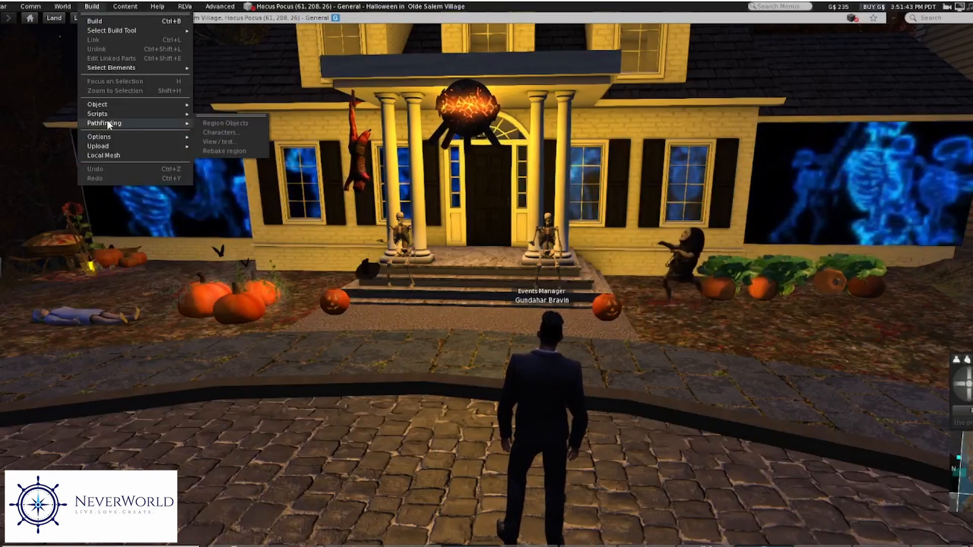
mouse_move(104, 146)
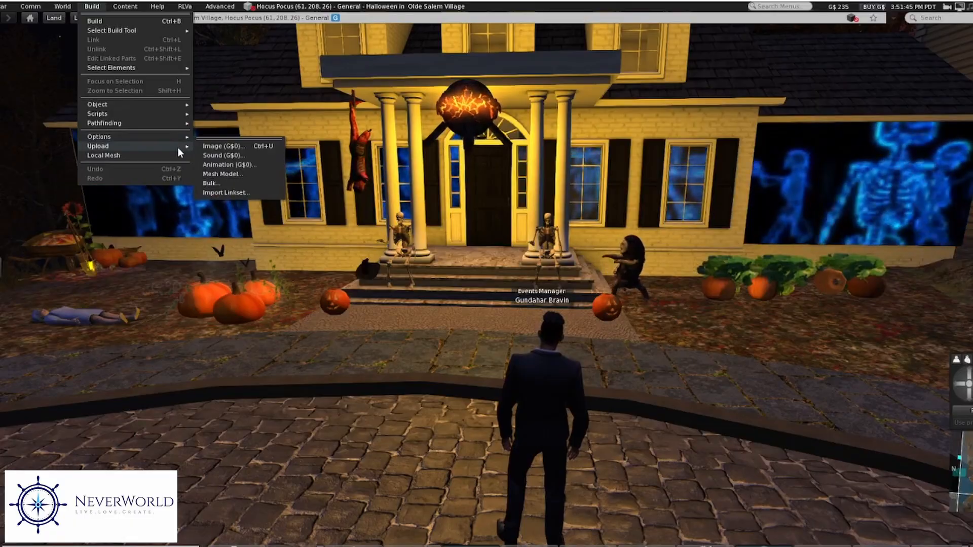
click(208, 147)
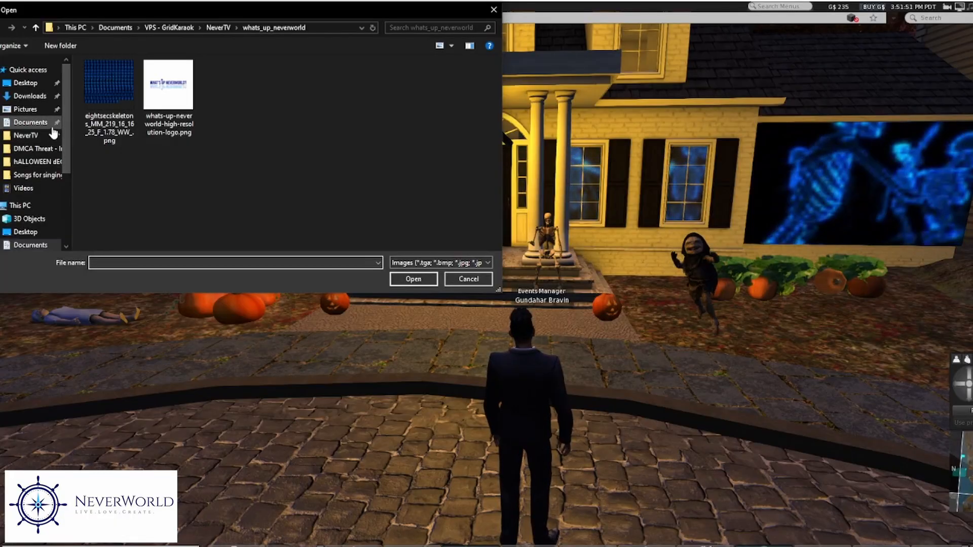
click(38, 162)
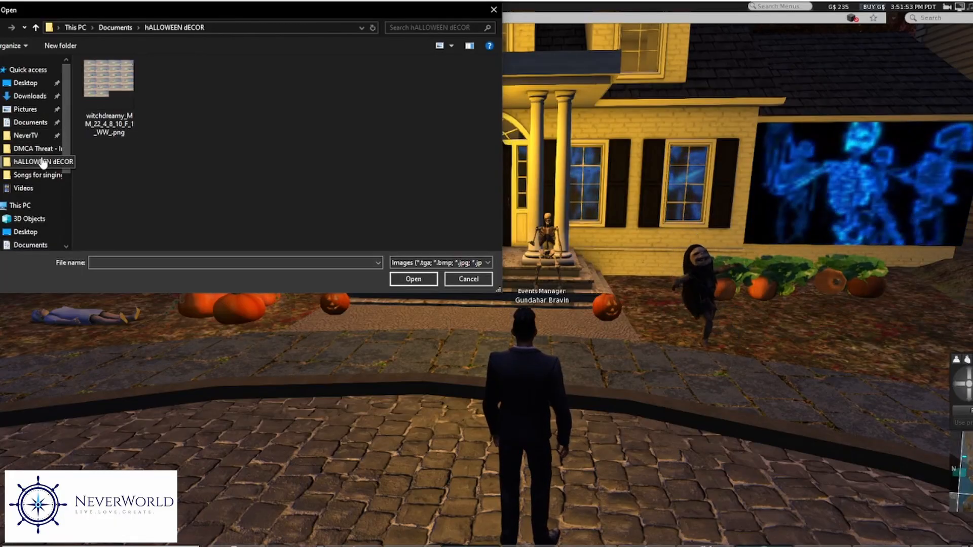
click(112, 88)
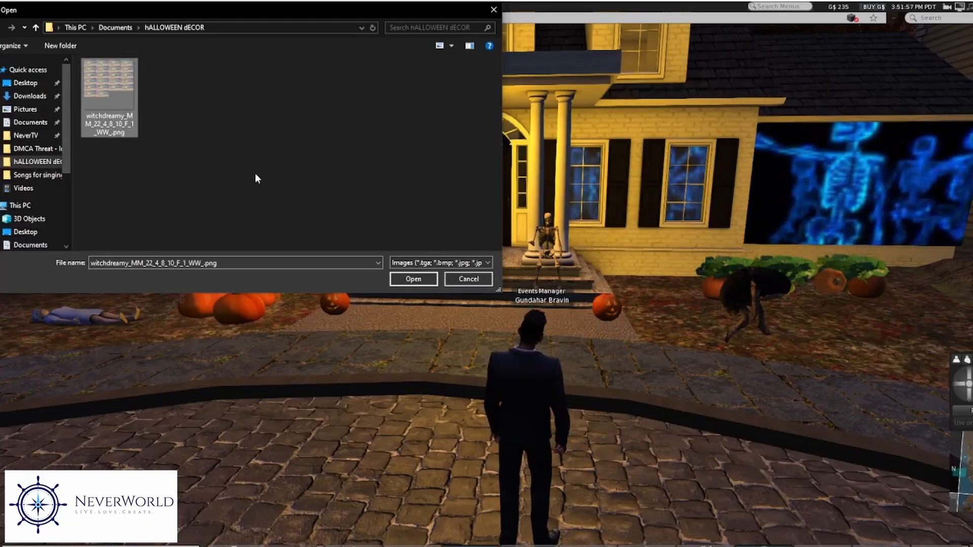
click(413, 279)
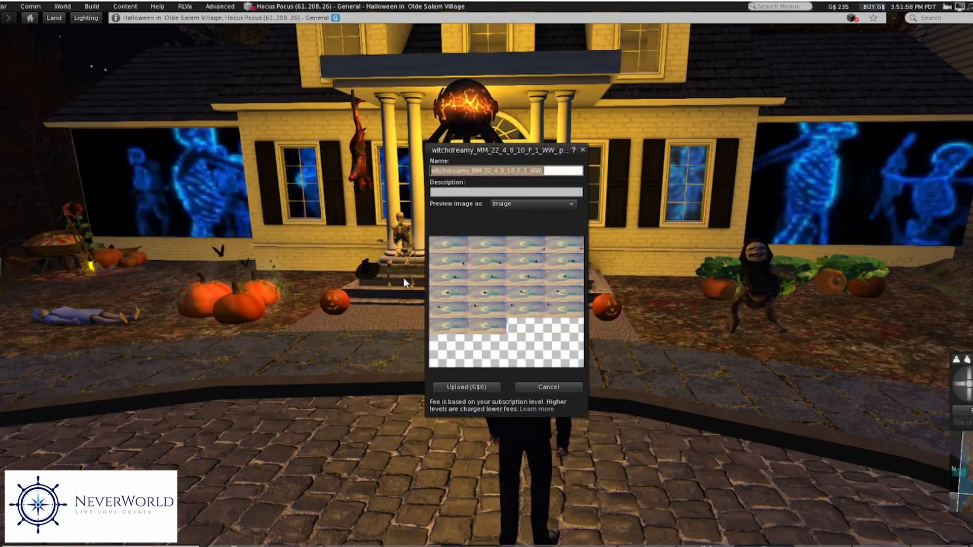
click(473, 388)
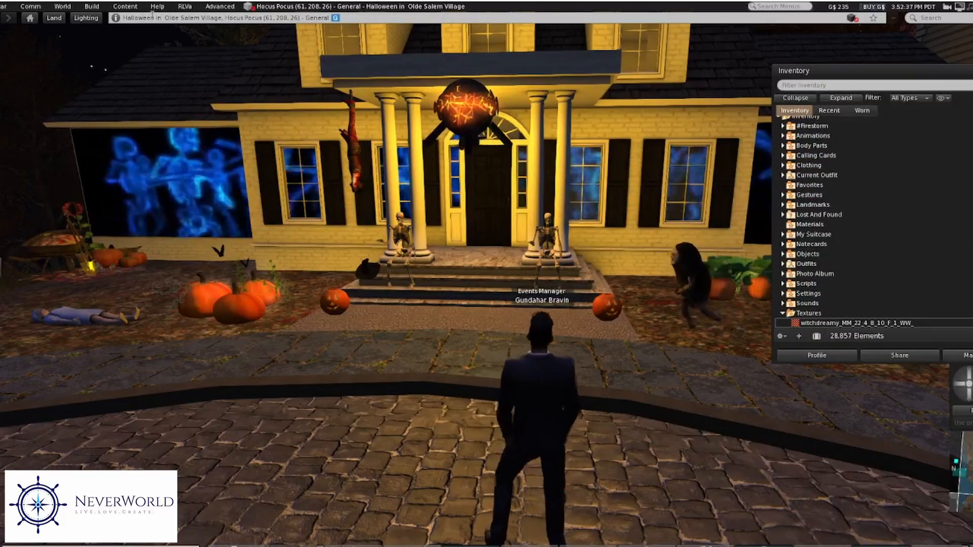
Build a box prim on the cobblestones in front of the house and stretch it evenly to 2.000 on X, Y and Z.
click(93, 7)
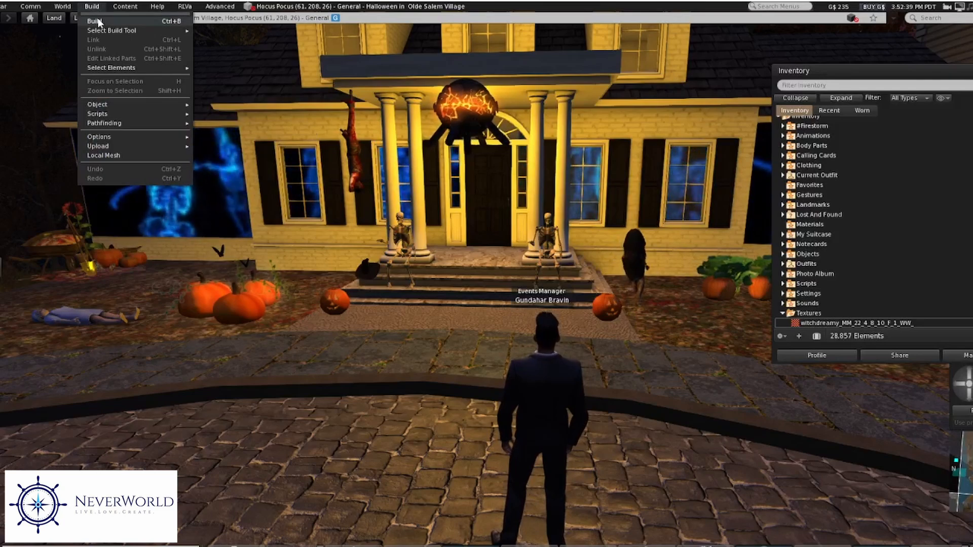
click(94, 22)
click(307, 416)
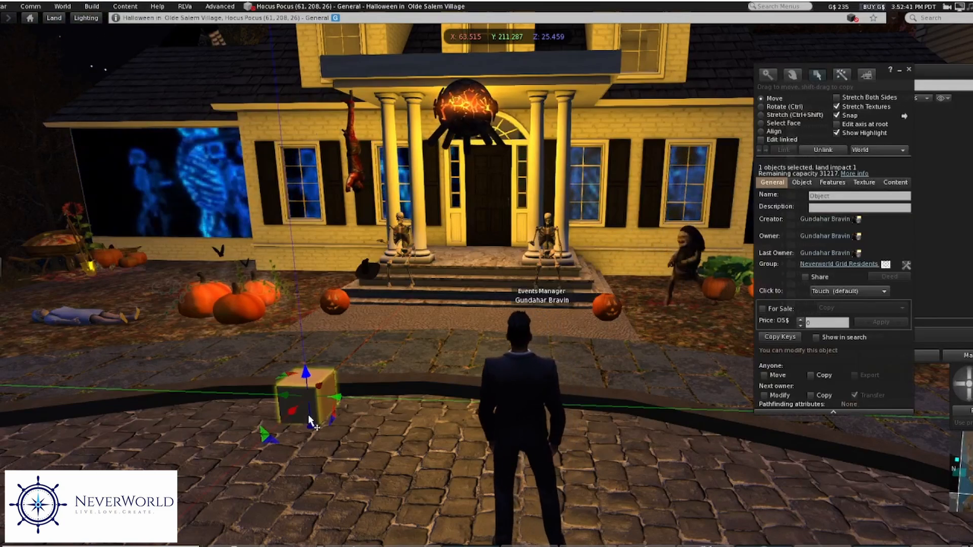
click(761, 115)
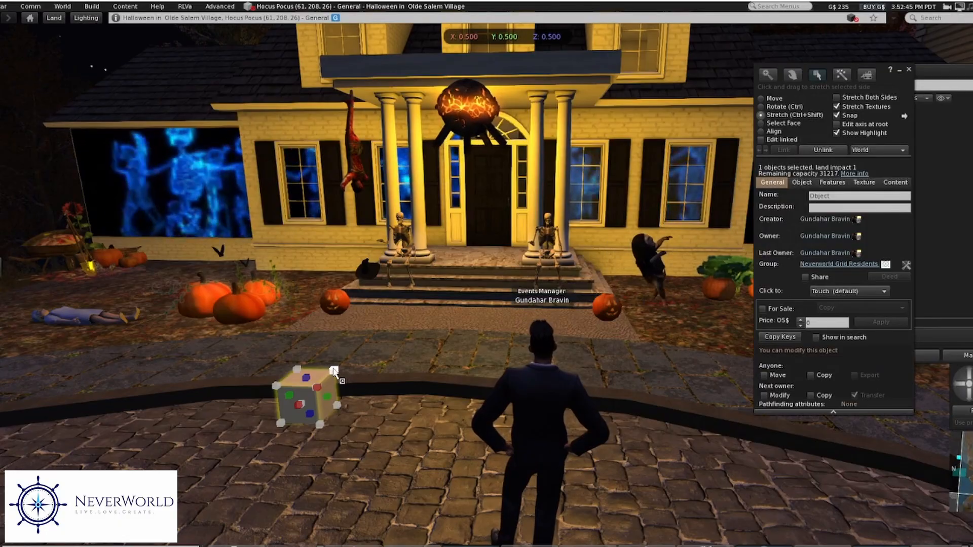
drag(334, 371, 477, 297)
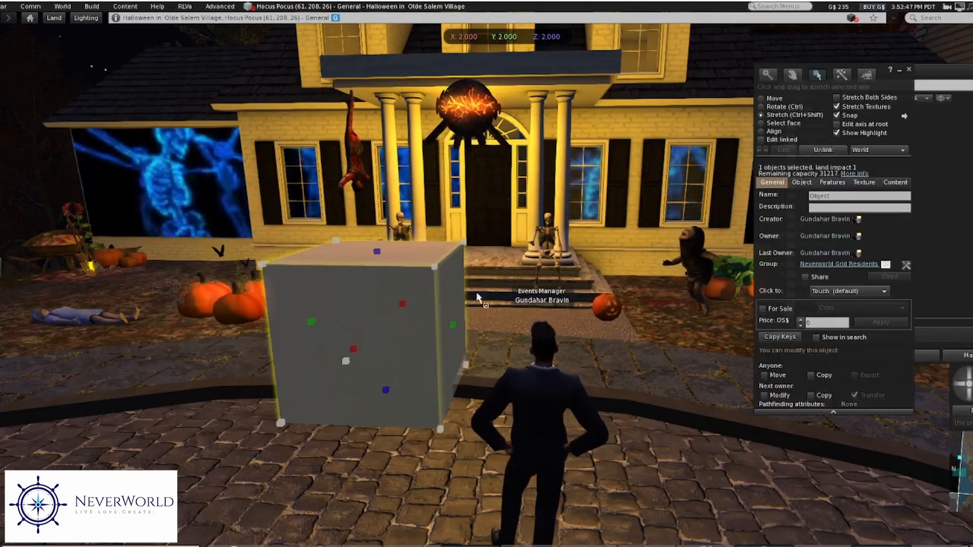
Add a new script to the box's contents, replace its default code with the copied LSL script, save it and close the editor.
click(895, 182)
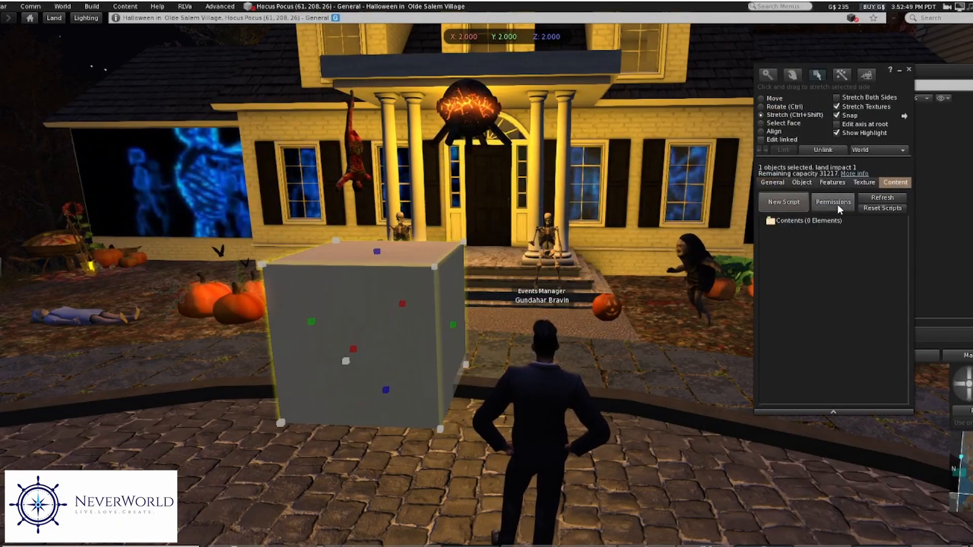
click(789, 205)
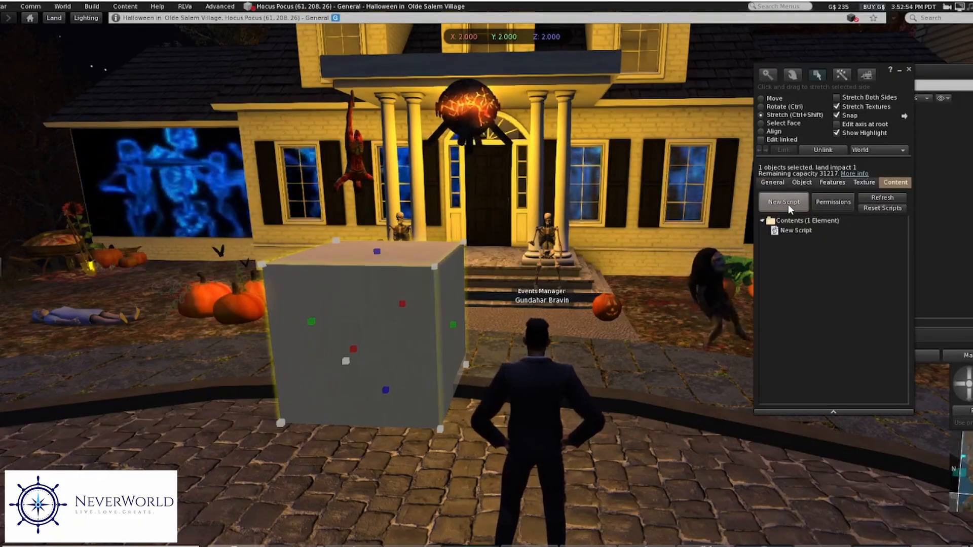
double_click(804, 233)
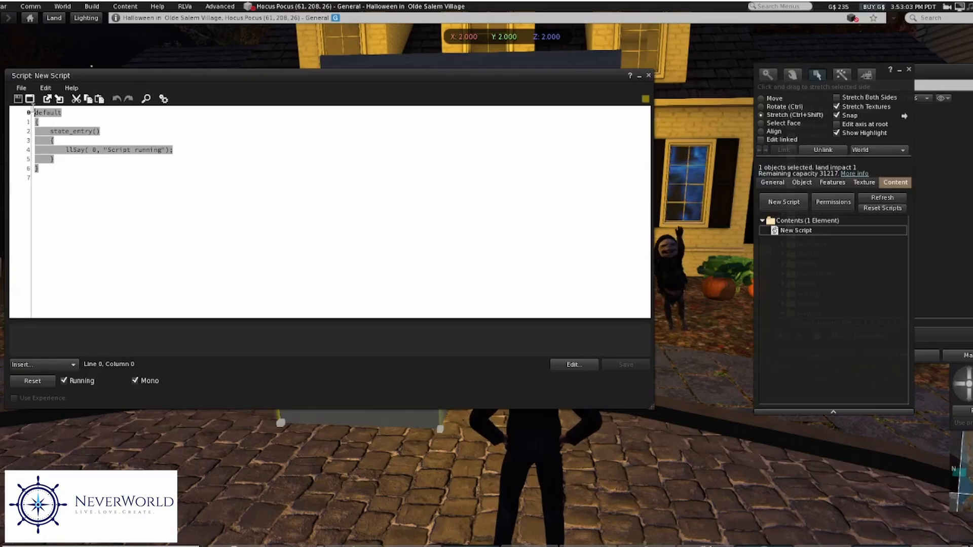
key(Delete)
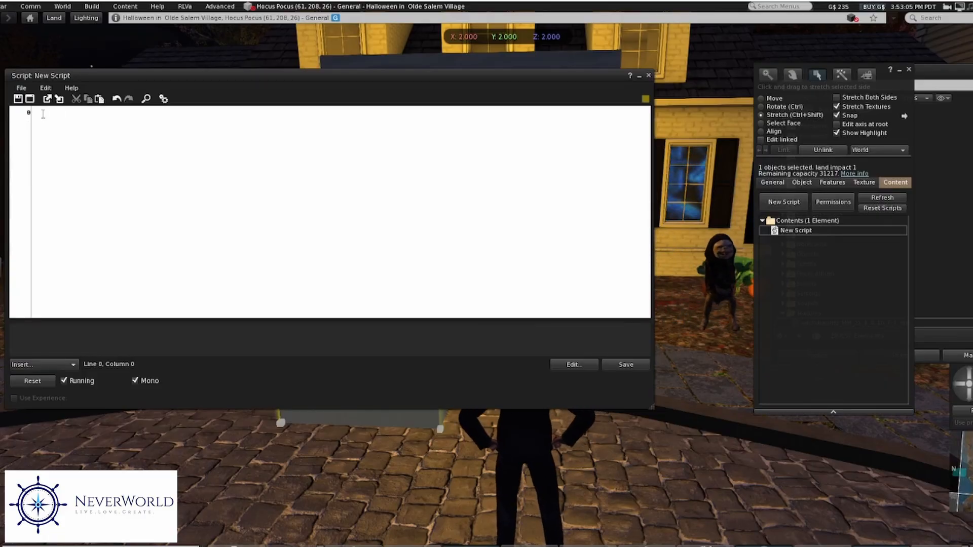
click(60, 138)
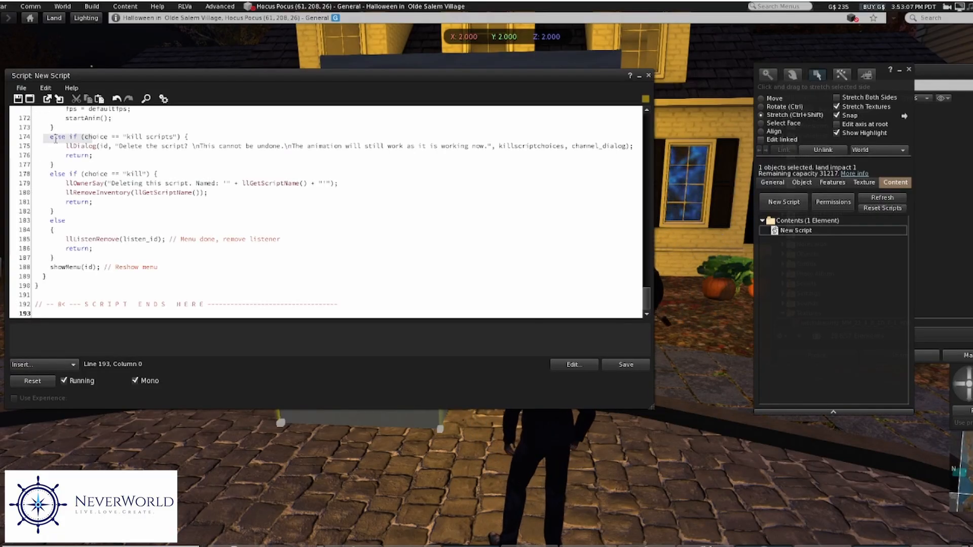
click(626, 366)
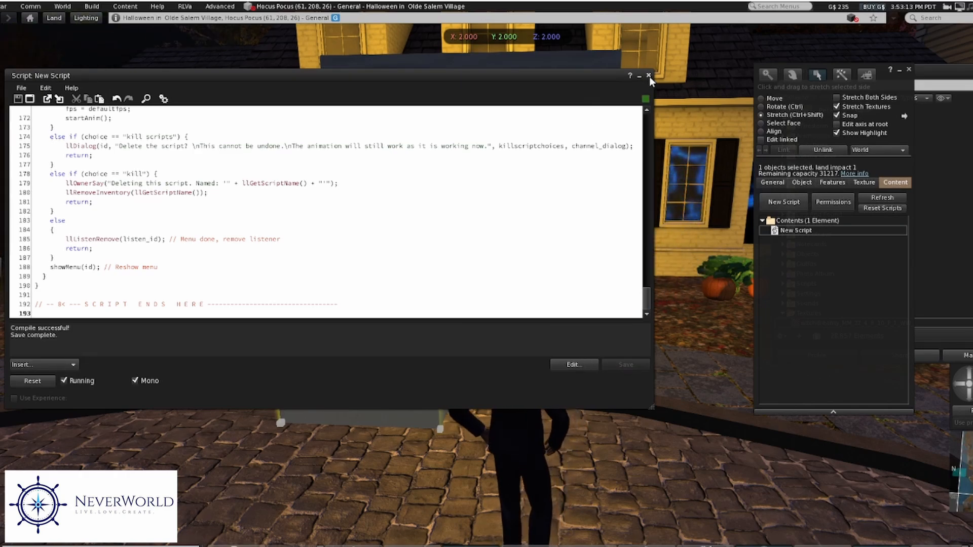
click(649, 76)
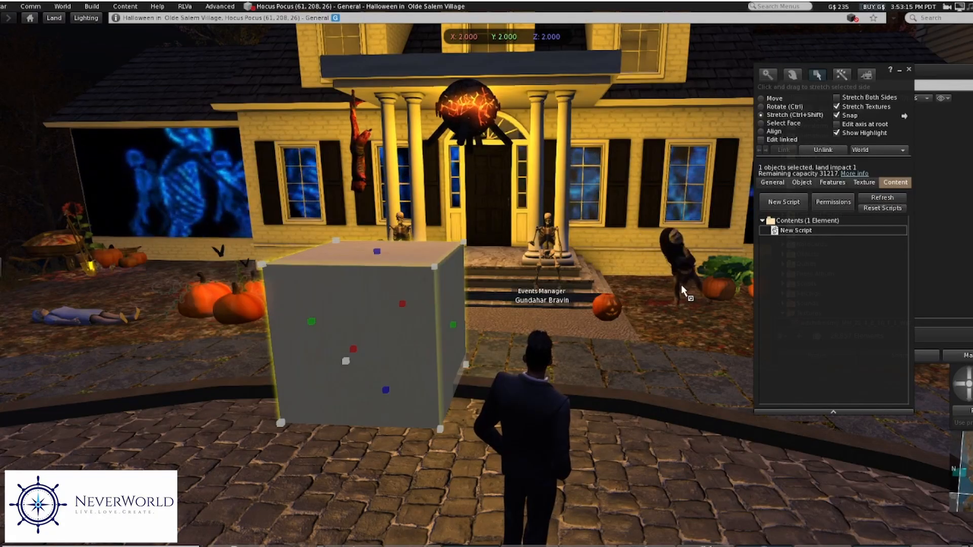
Rotate the box around the Z axis to 202.5 degrees.
click(971, 384)
click(971, 384)
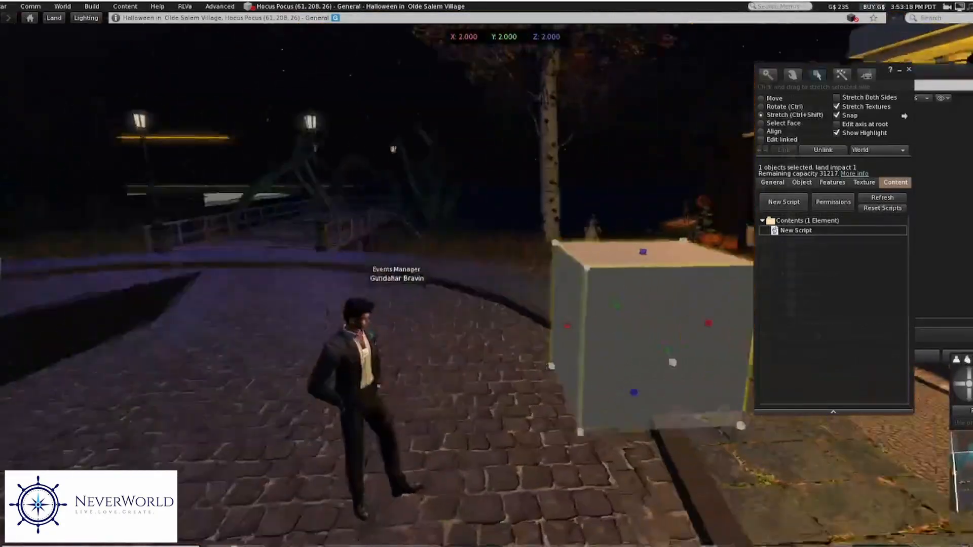
click(969, 386)
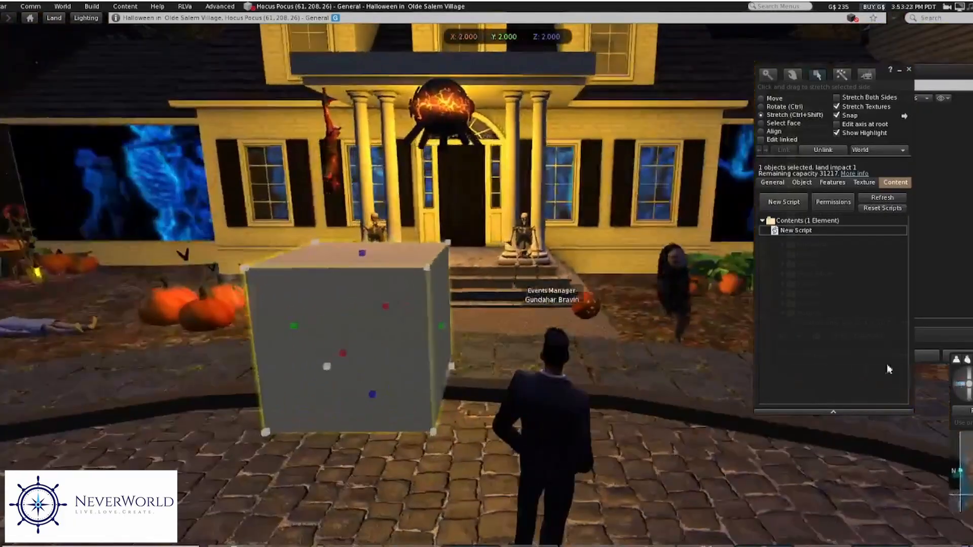
click(761, 107)
drag(403, 337, 257, 341)
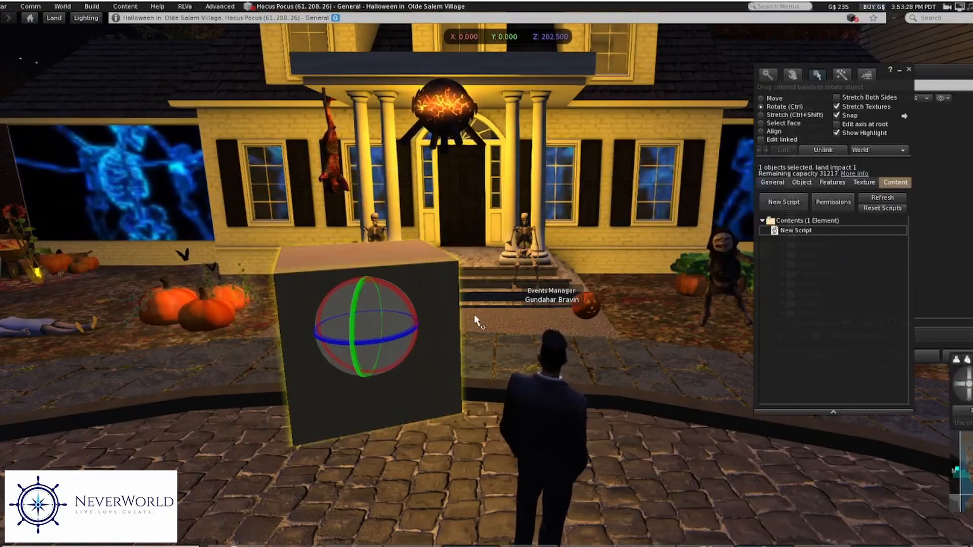
Set the world environment lighting to Midday.
click(60, 7)
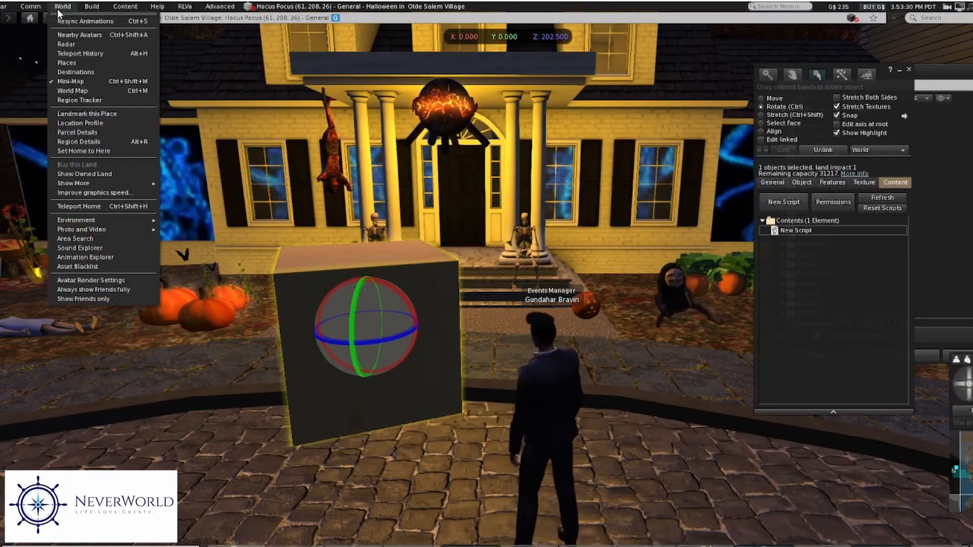
mouse_move(136, 220)
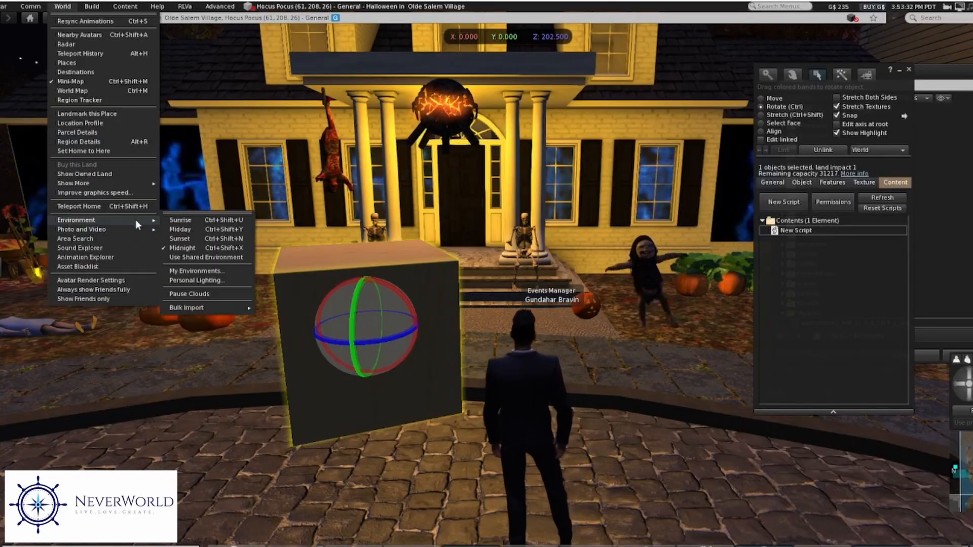
click(178, 230)
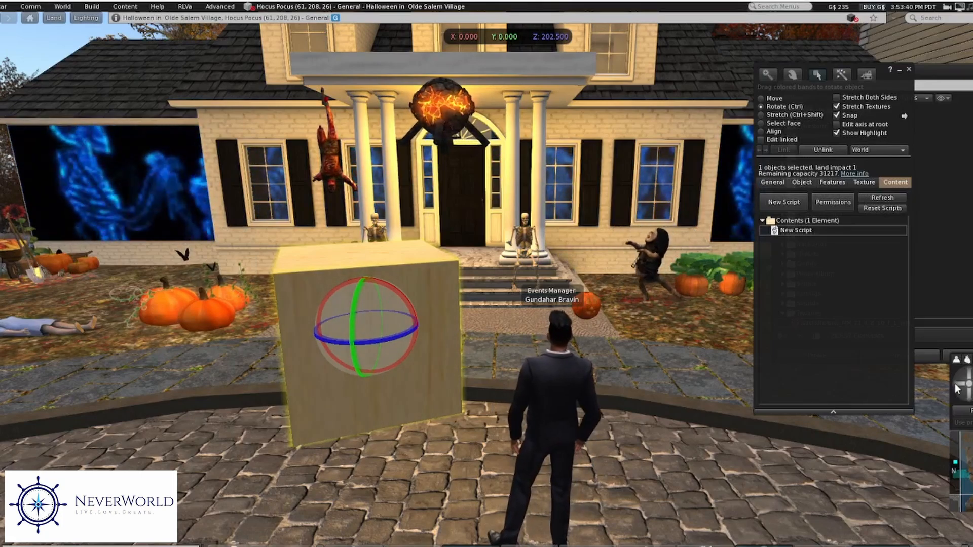
Select only the box's front face and place the inventory beside the build window with witchdreamy_MM_22_4_8_10_F_1_WW_ in view.
drag(958, 389, 972, 387)
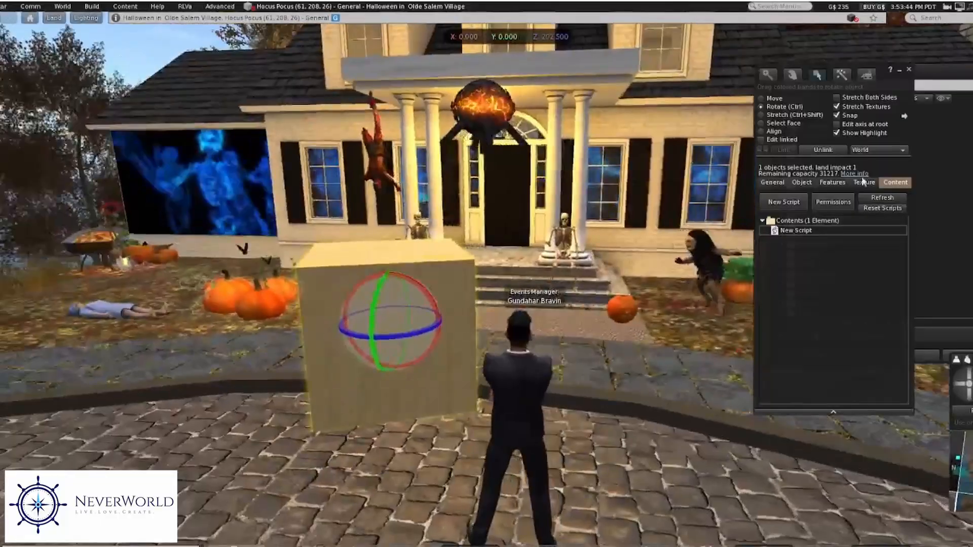
click(761, 123)
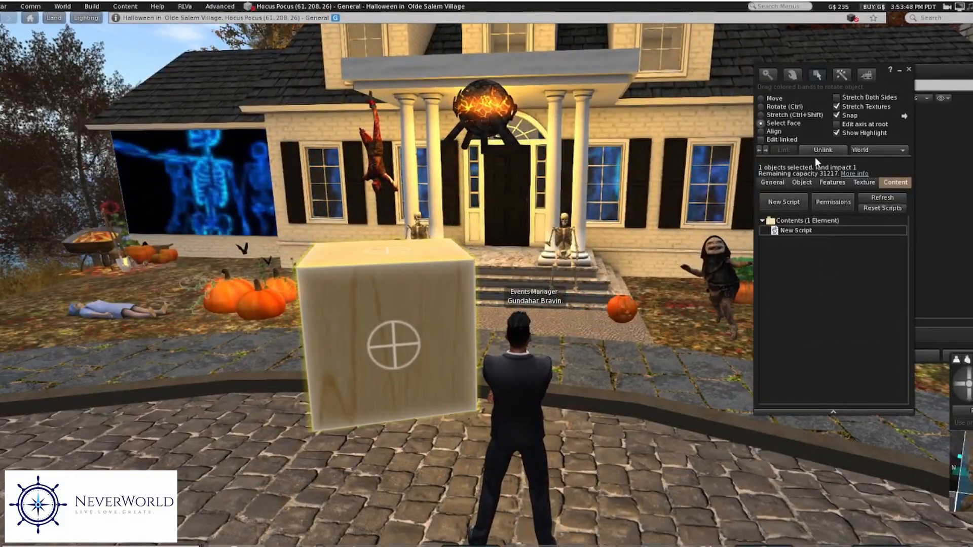
click(397, 327)
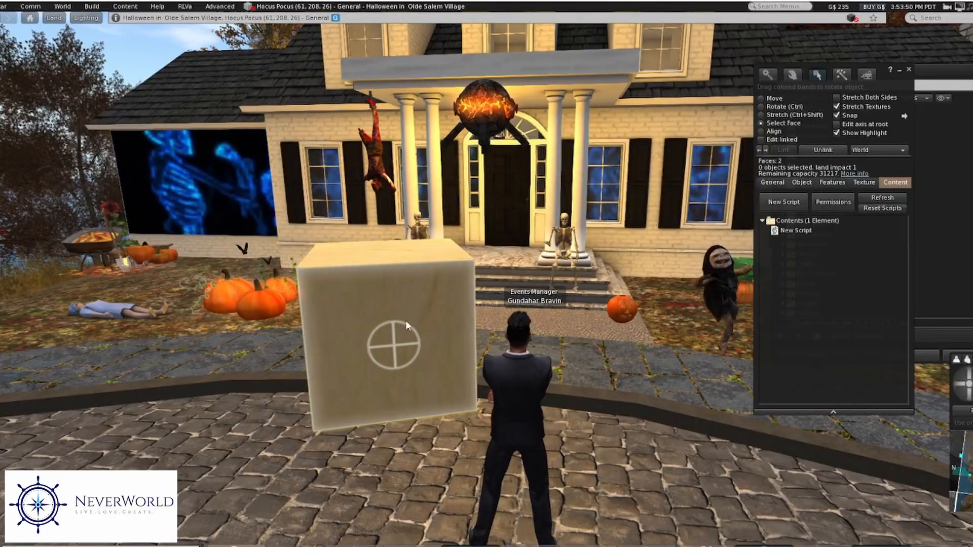
click(943, 85)
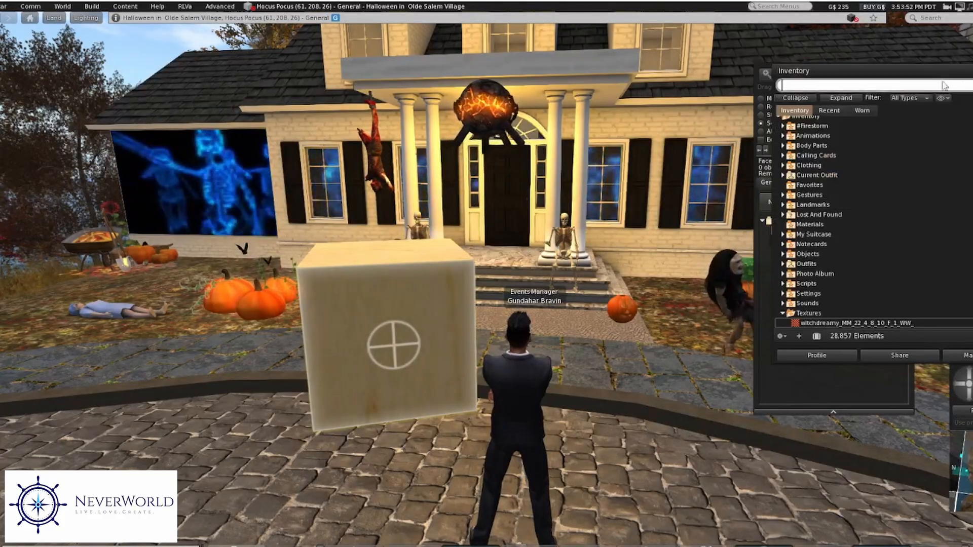
scroll(850, 261, down, 3)
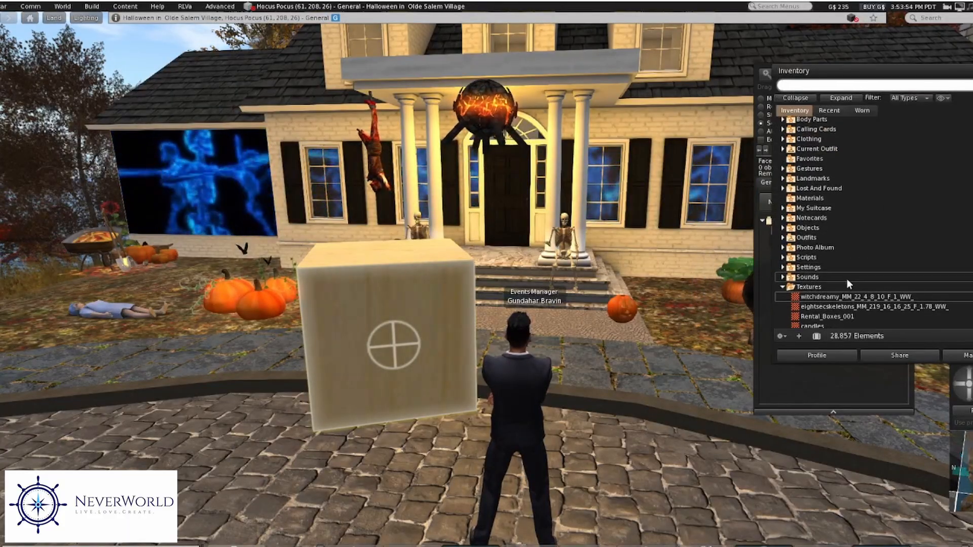
drag(907, 75, 636, 55)
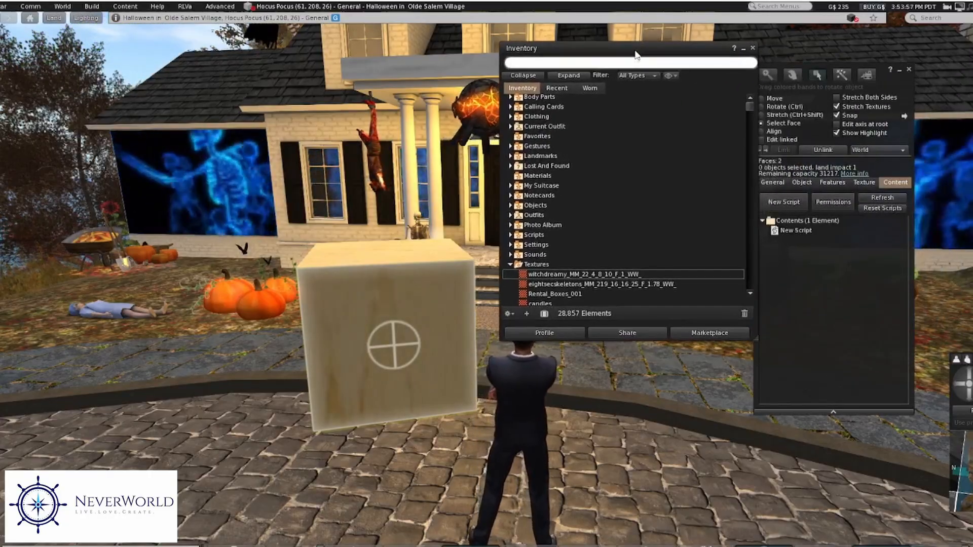
Apply the witchdreamy_MM_22_4_8_10_F_1_WW_ texture to the selected face, make it Full Bright, and close the inventory and build windows.
click(865, 182)
drag(560, 282, 781, 272)
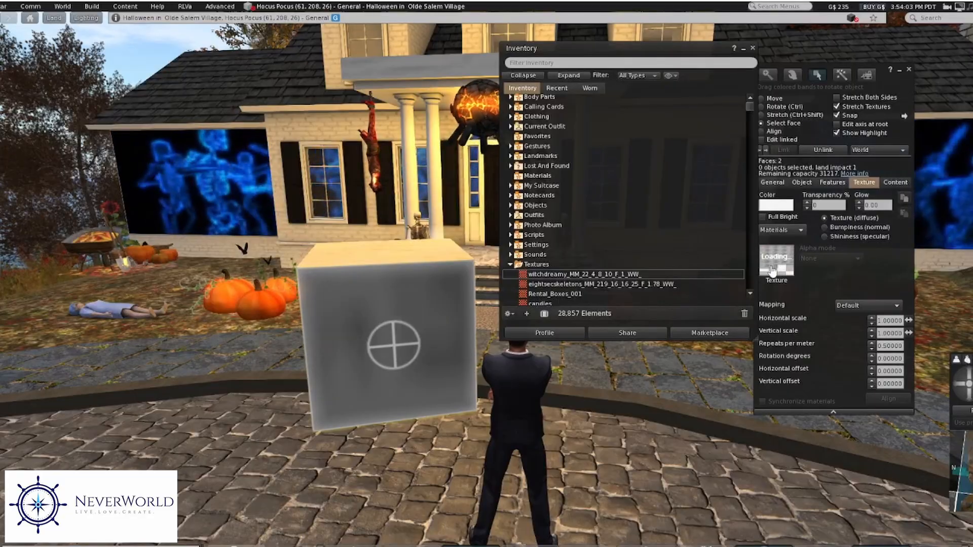
click(753, 48)
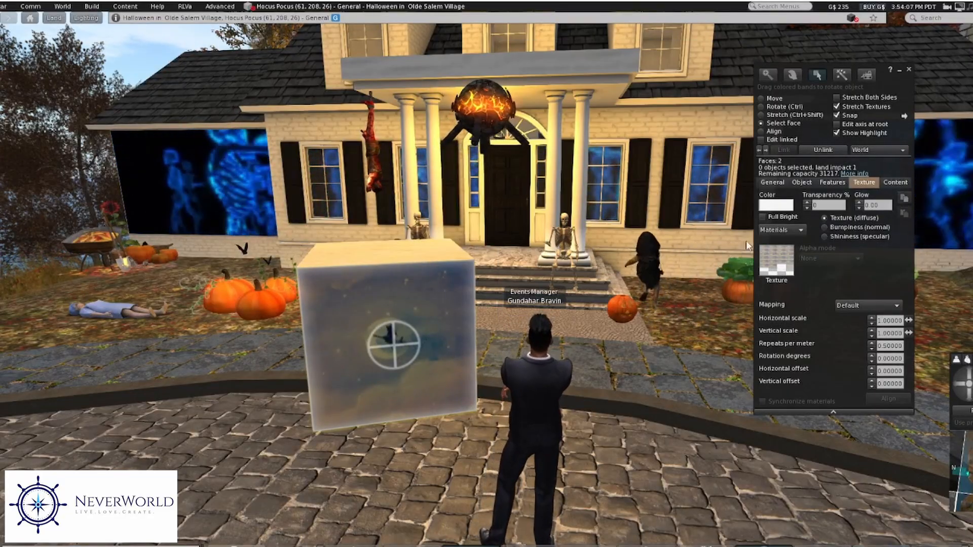
click(763, 217)
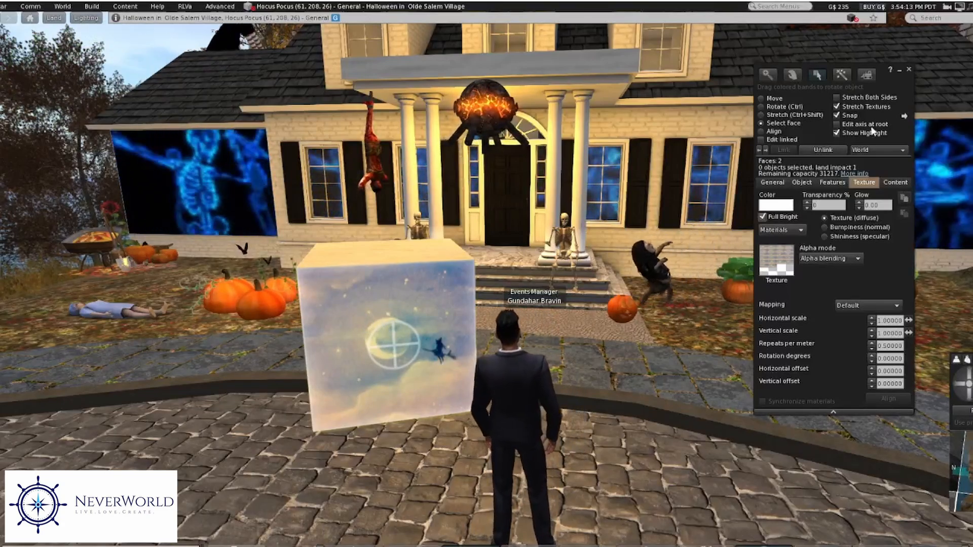
click(908, 67)
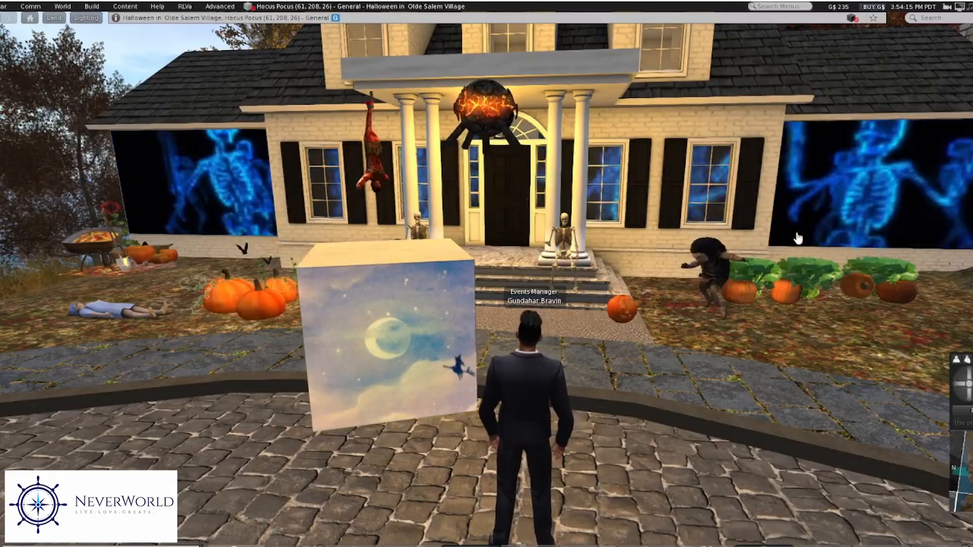
Reopen the box for editing and stretch it along X into a thin panel about 0.054 m thick, keeping the animated face.
click(964, 388)
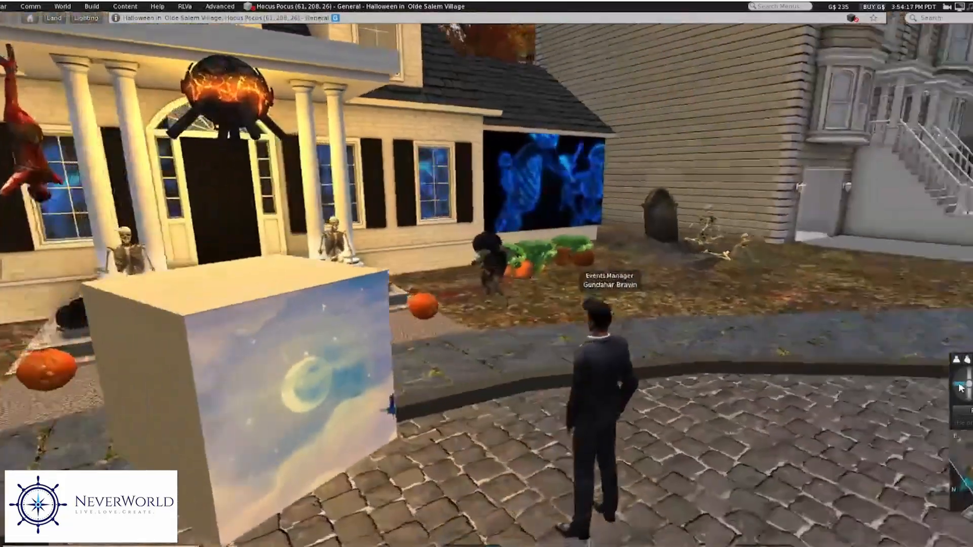
scroll(544, 362, down, 2)
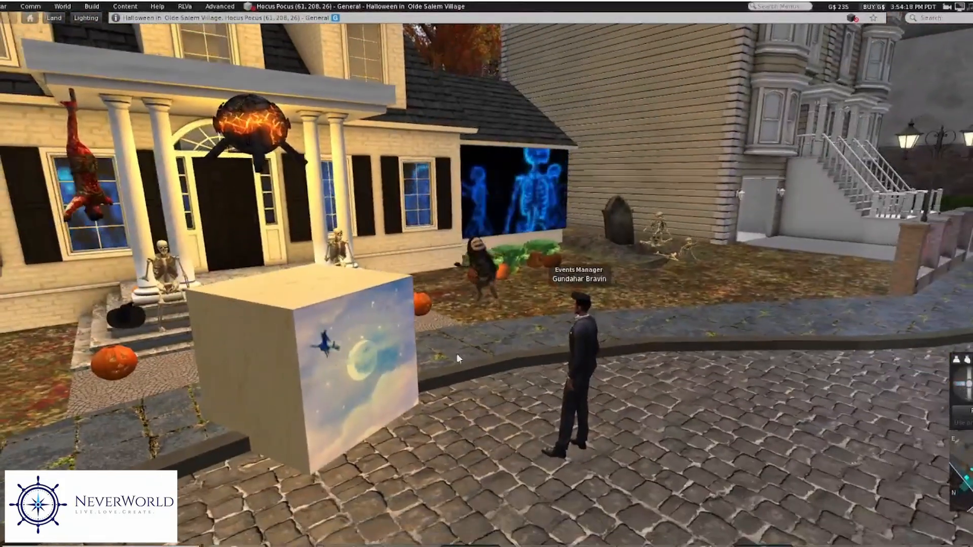
right_click(304, 343)
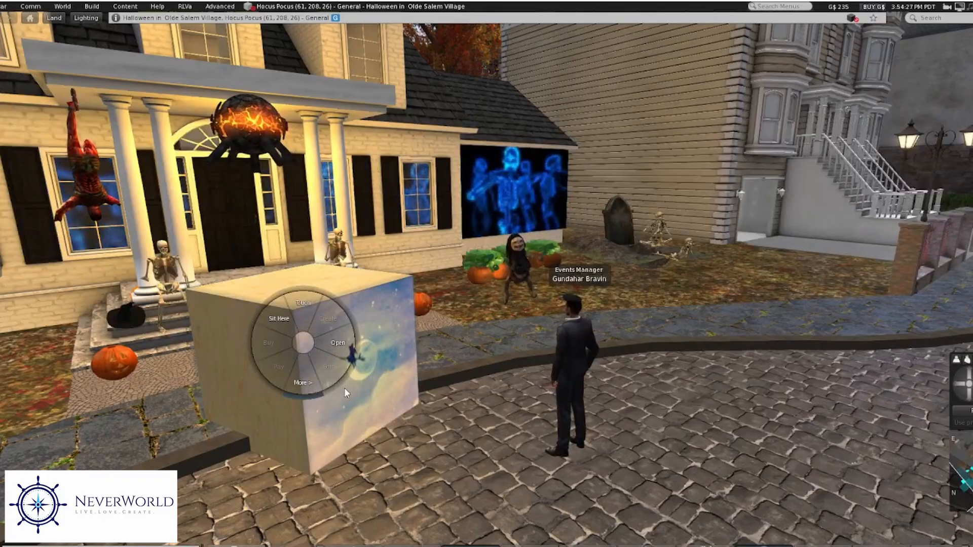
click(333, 374)
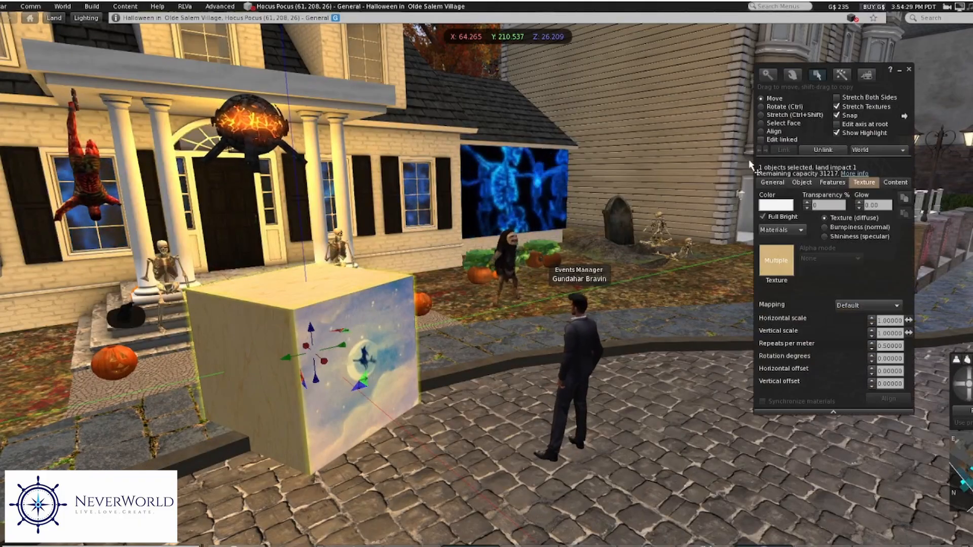
click(762, 116)
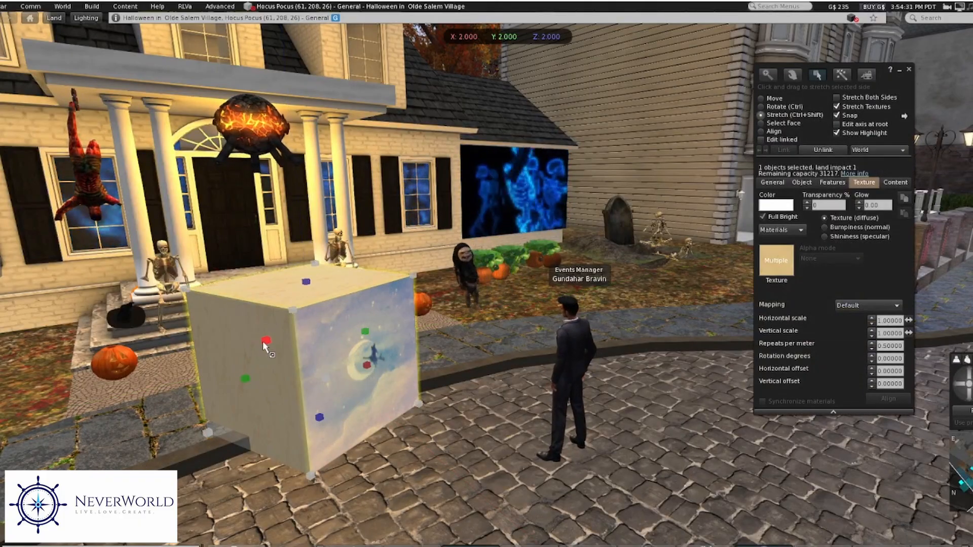
drag(264, 344, 373, 372)
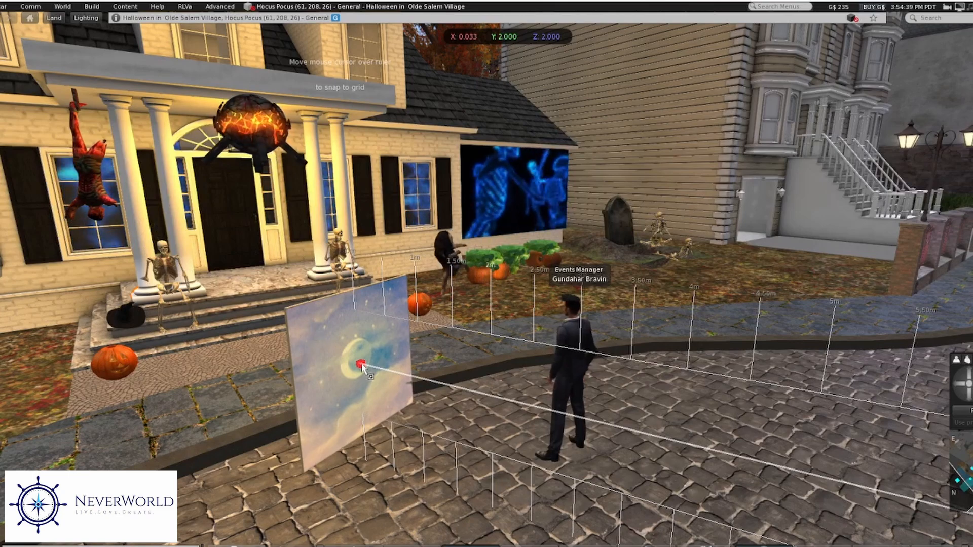
drag(363, 366, 426, 342)
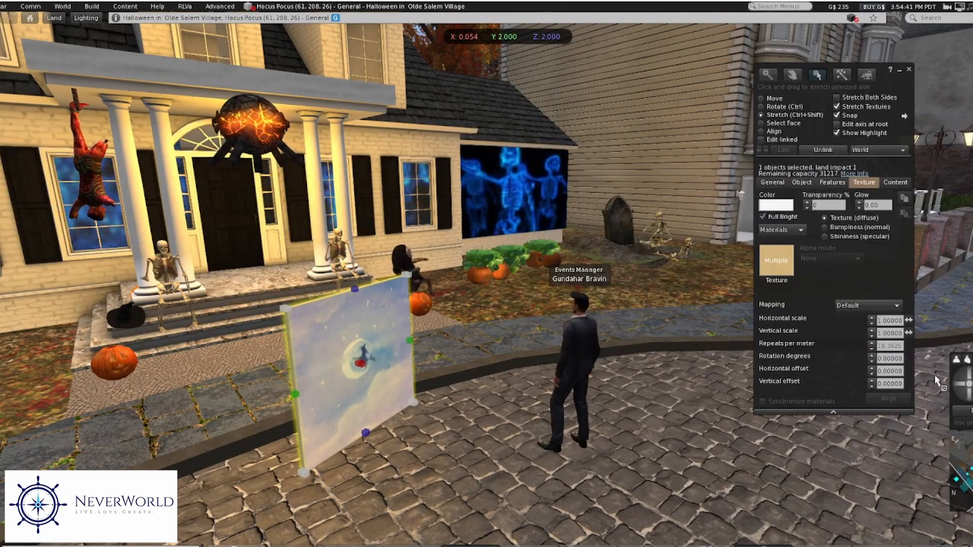
Rotate the thin panel around the Z axis to 184.5 degrees.
key(Escape)
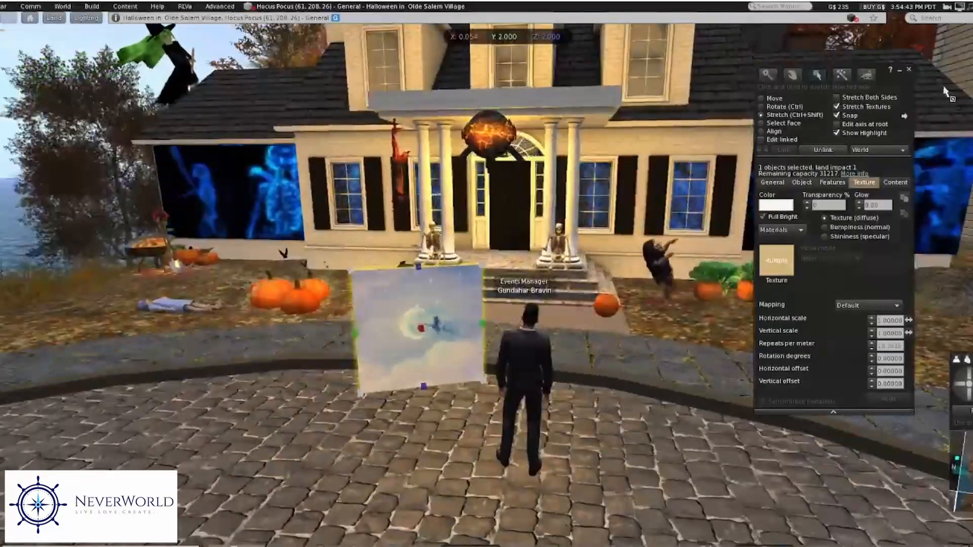
click(761, 107)
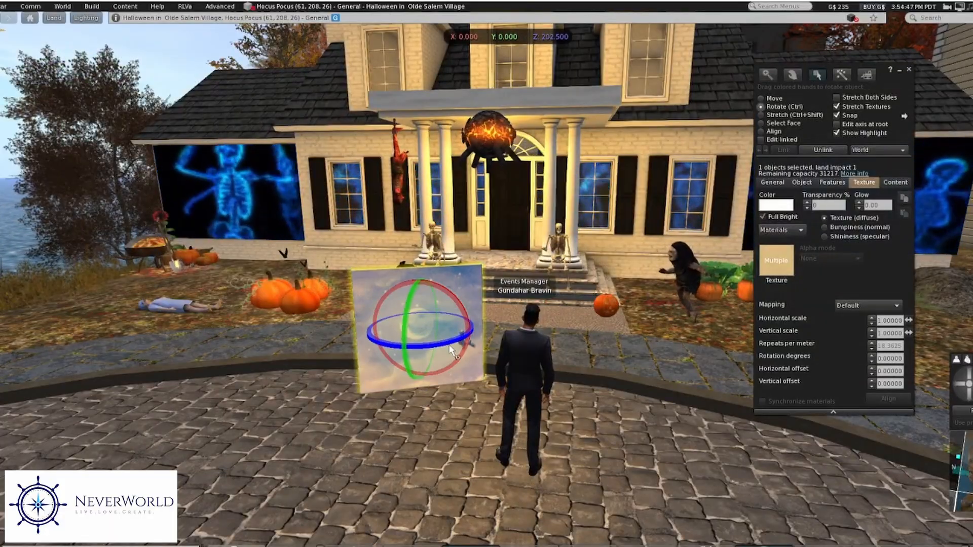
click(802, 183)
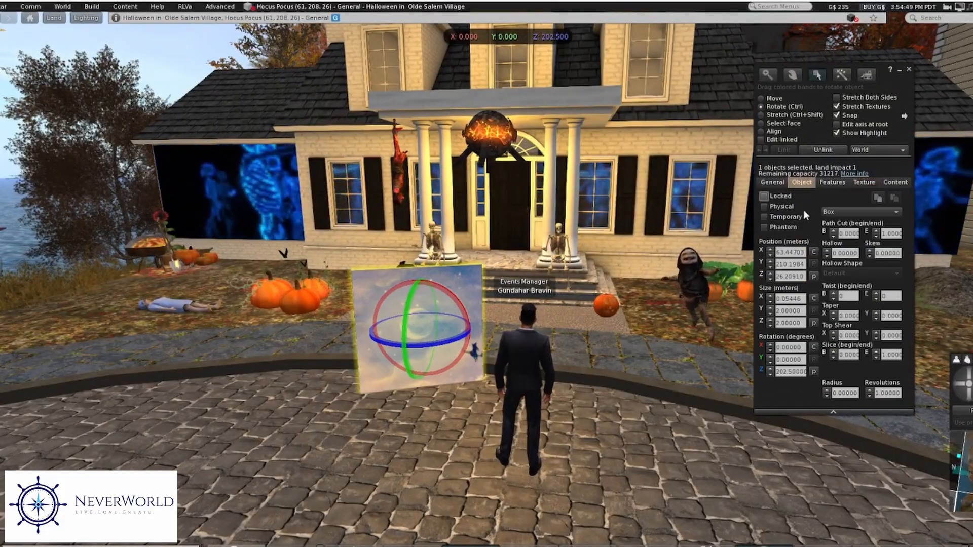
drag(459, 347, 431, 351)
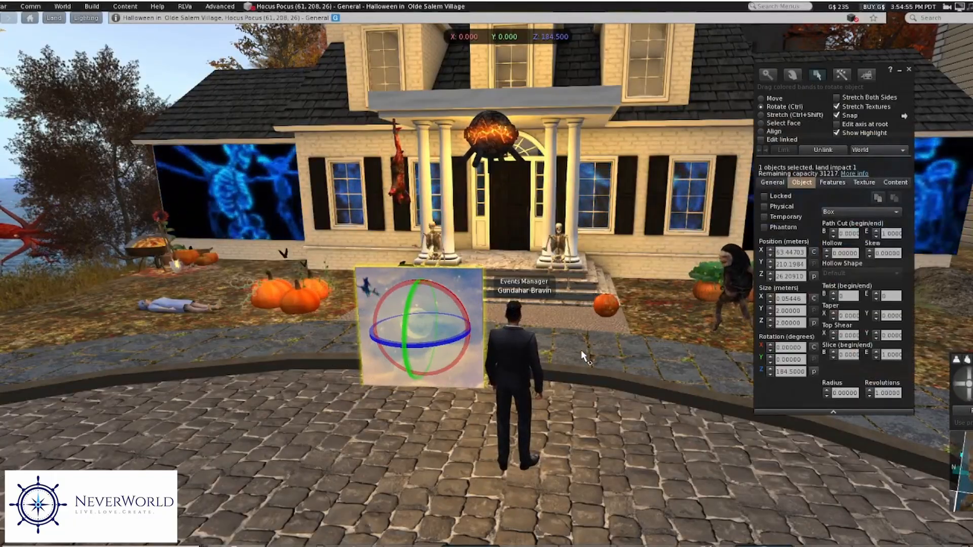
scroll(581, 351, up, 4)
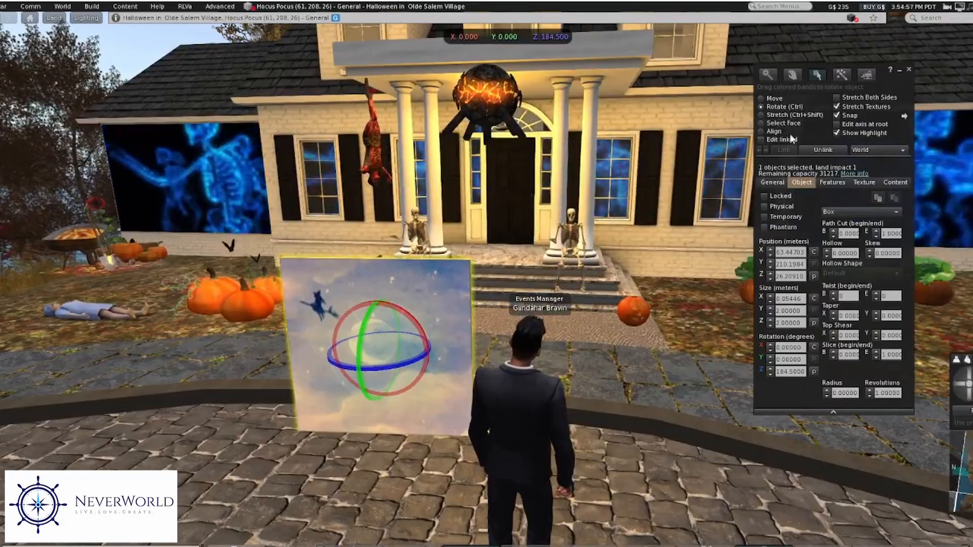
Close the build window, open the panel's animation script menu, and lower the animation speed by one to 9 fps.
click(911, 69)
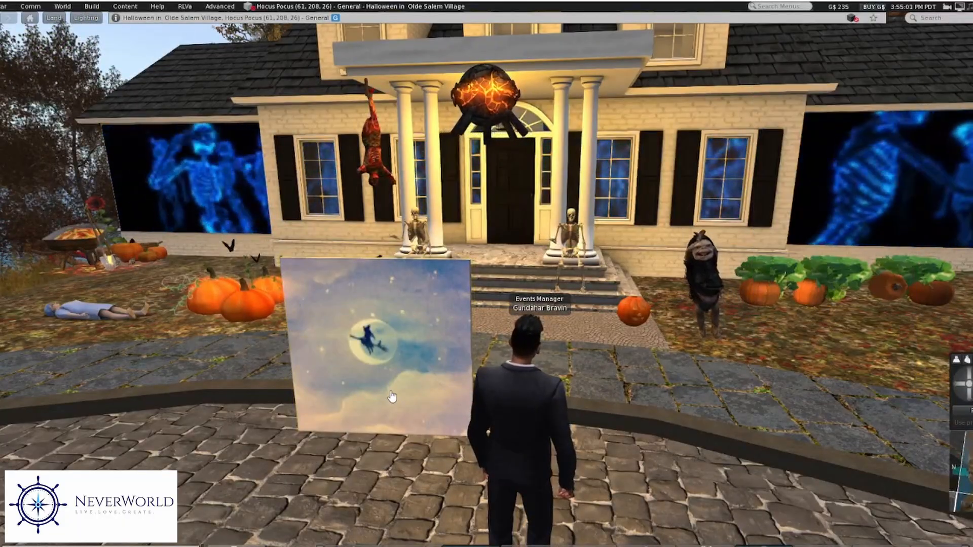
click(358, 382)
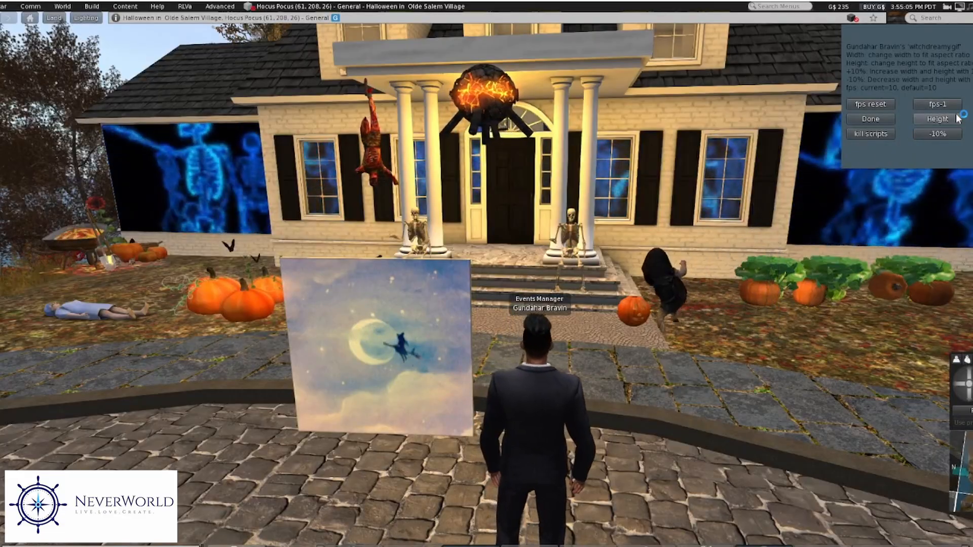
click(938, 105)
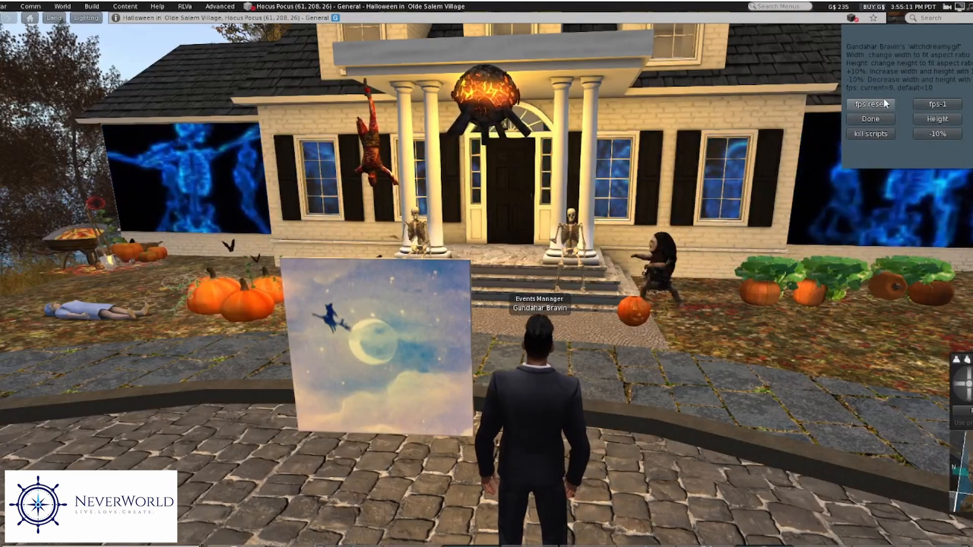
Enlarge the panel by 10% twice using its script menu, then dismiss the menu.
click(950, 118)
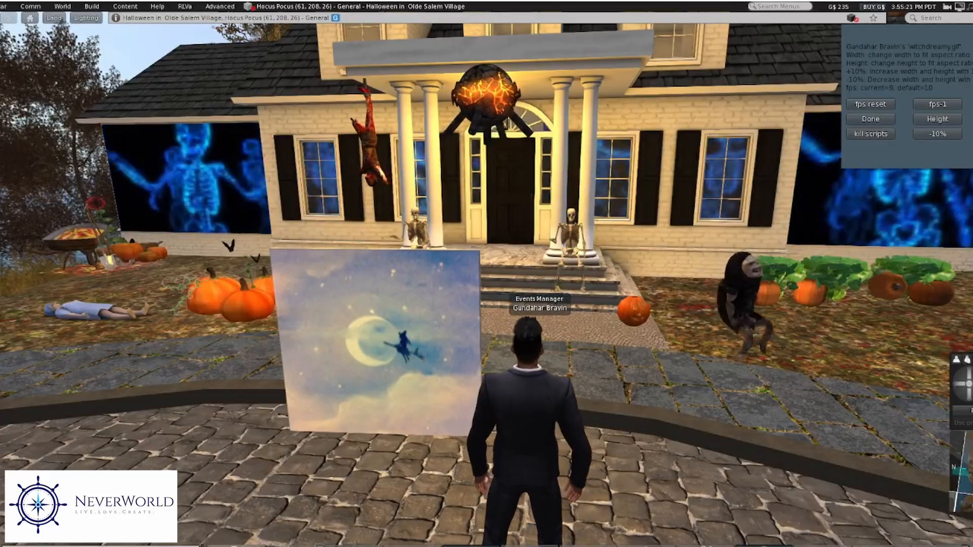
click(954, 134)
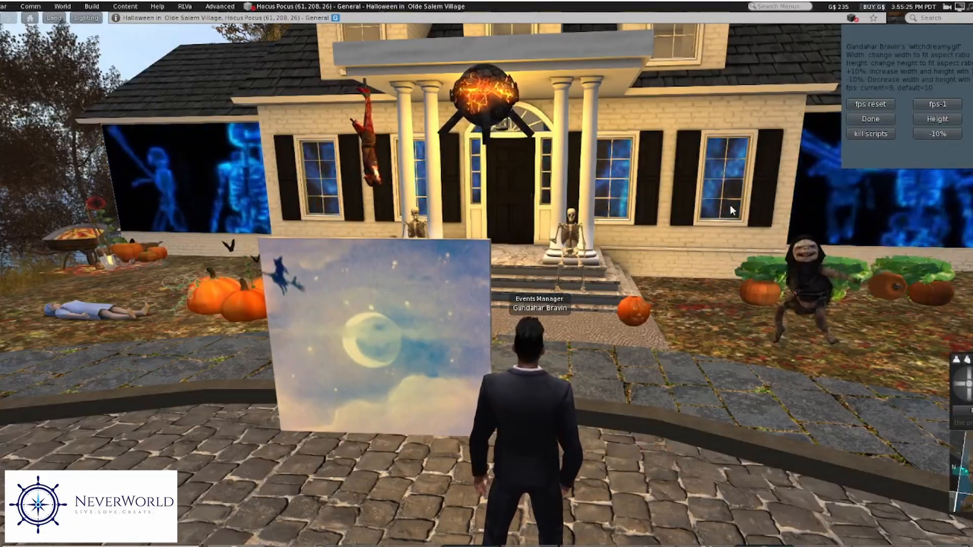
scroll(917, 208, down, 3)
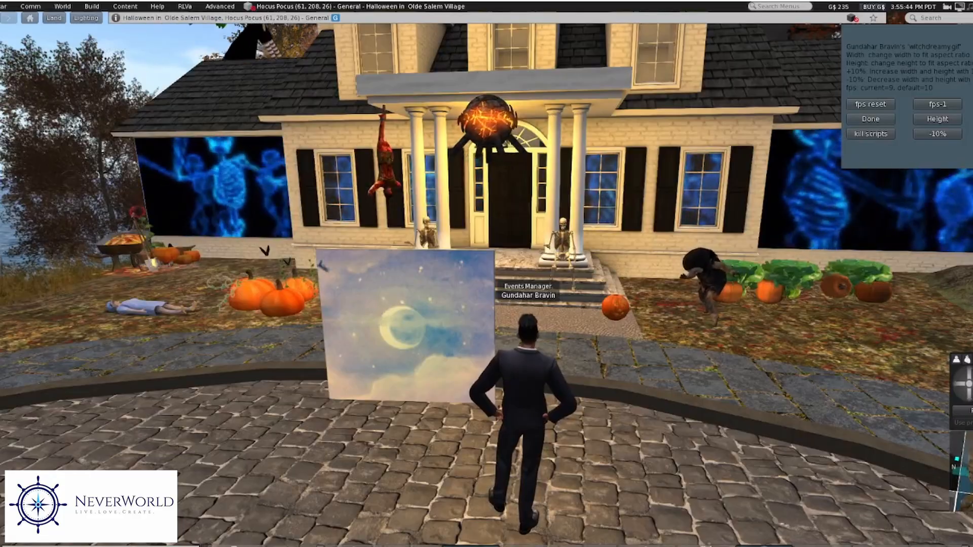
click(871, 119)
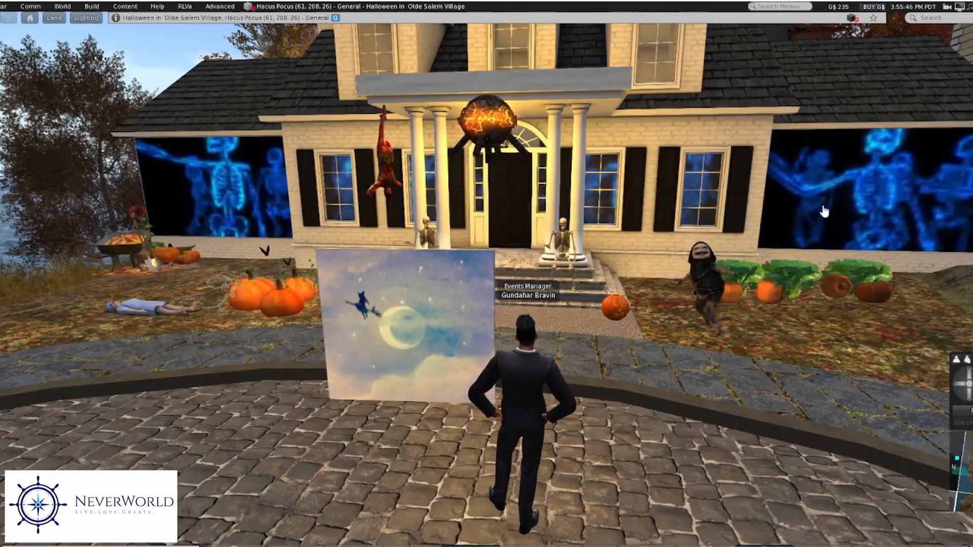
Move the animated panel up to about Z 26.952 and sideways to about Y 210.660, then close the build window.
right_click(459, 315)
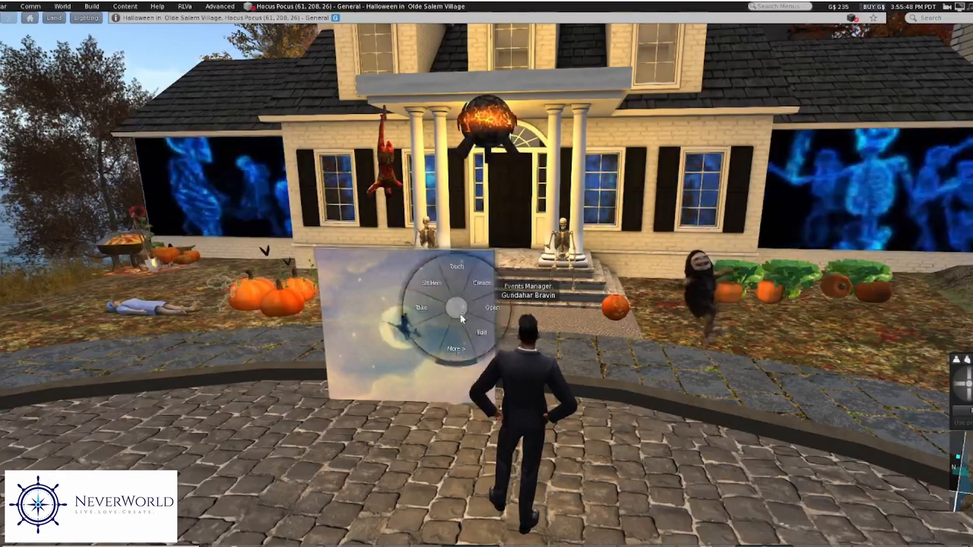
click(443, 313)
drag(409, 317, 433, 291)
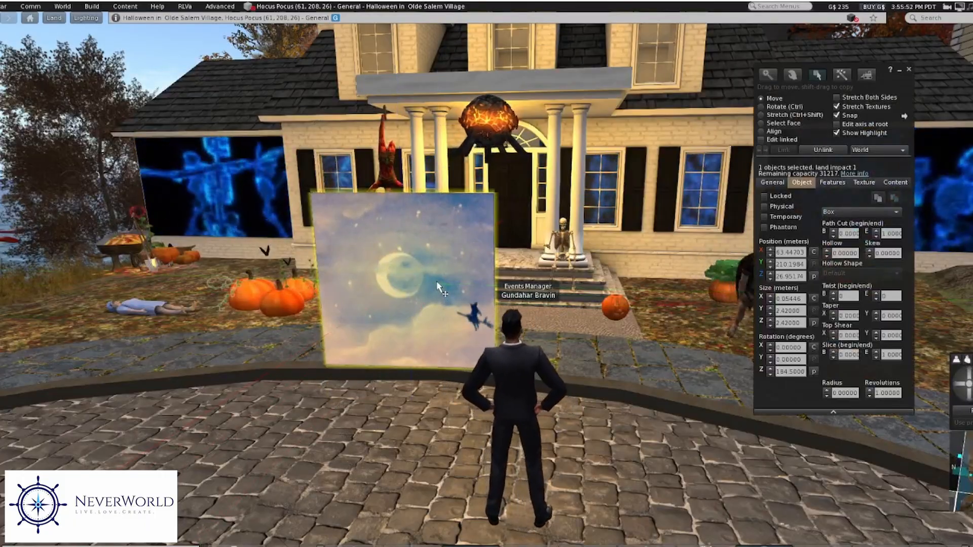
right_click(439, 288)
click(422, 288)
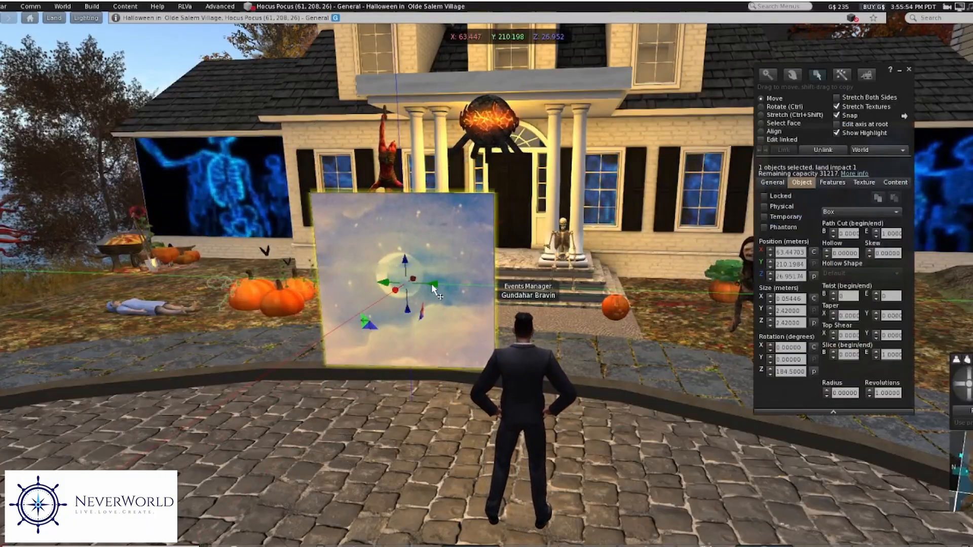
drag(422, 288, 412, 286)
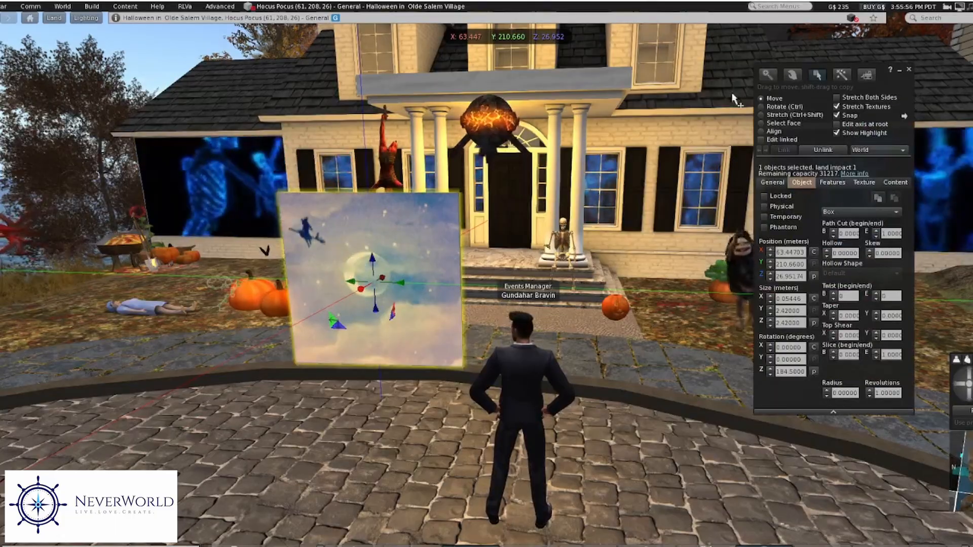
click(908, 69)
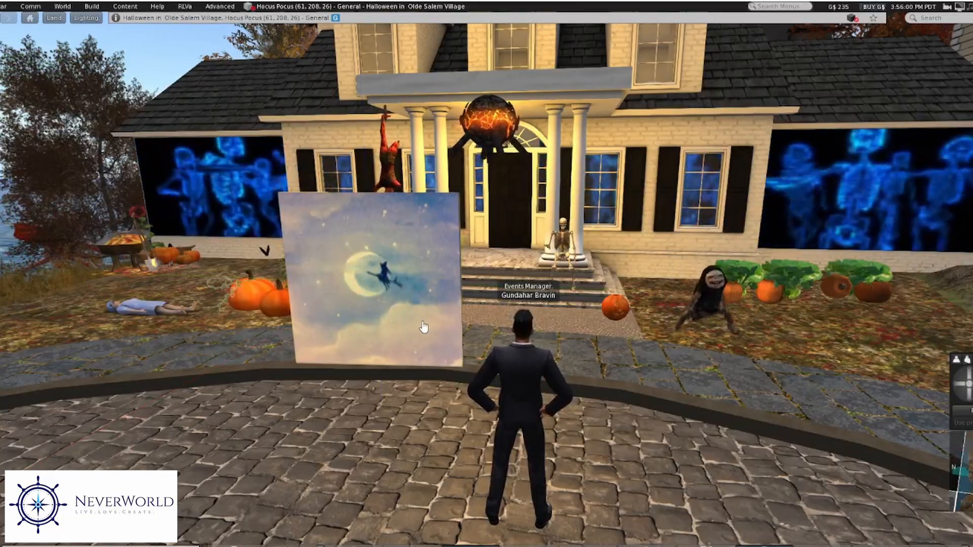
scroll(422, 329, up, 1)
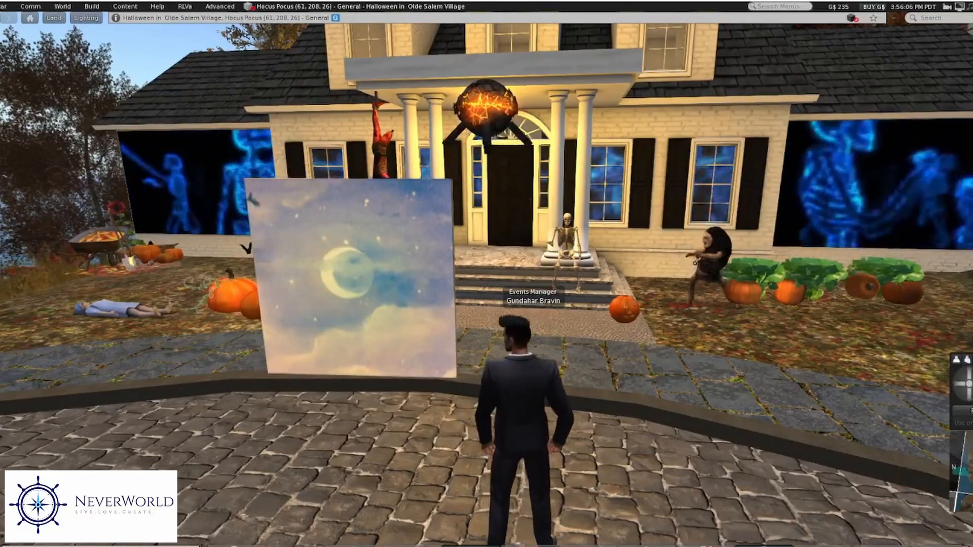
Bring up the hALLOWEEN dECOR folder with the GIF, texture and script files, and close its window.
mouse_move(238, 546)
click(238, 522)
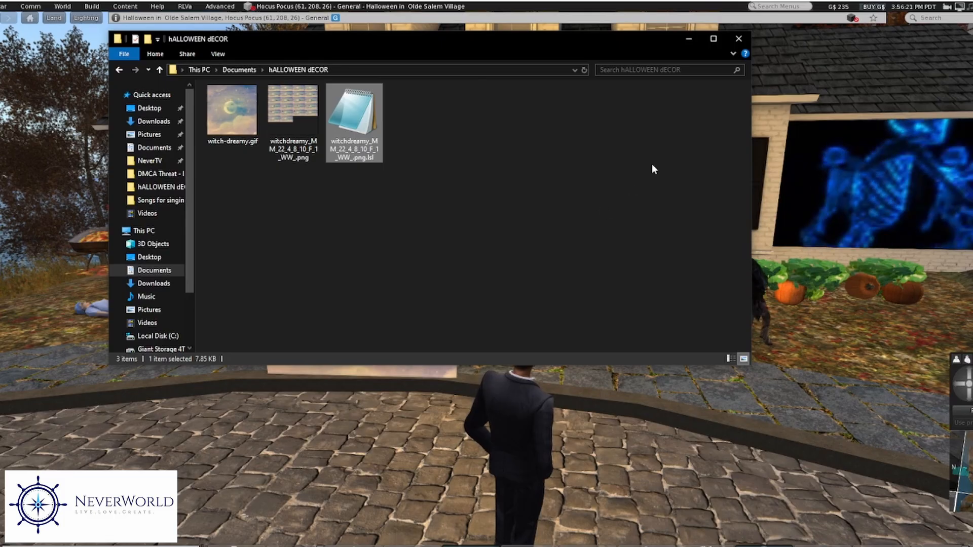
click(738, 39)
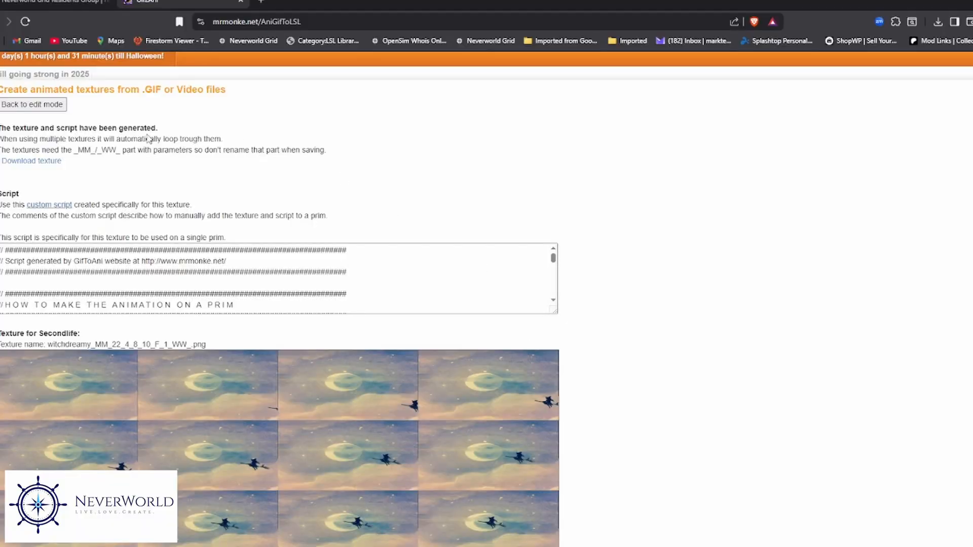
In the browser, return the generated texture page to edit mode and reload mrmonke.net/AniGifToLSL.
scroll(104, 148, up, 1)
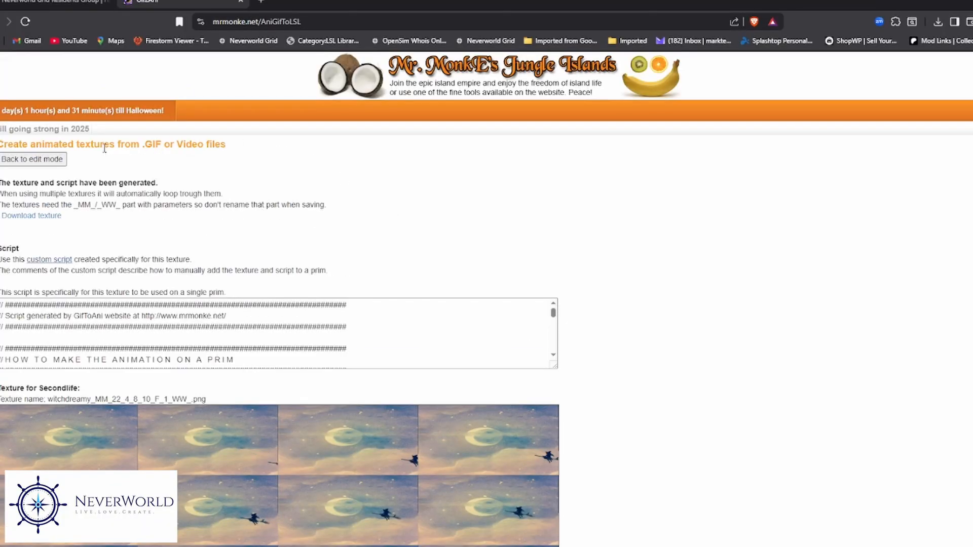
click(38, 161)
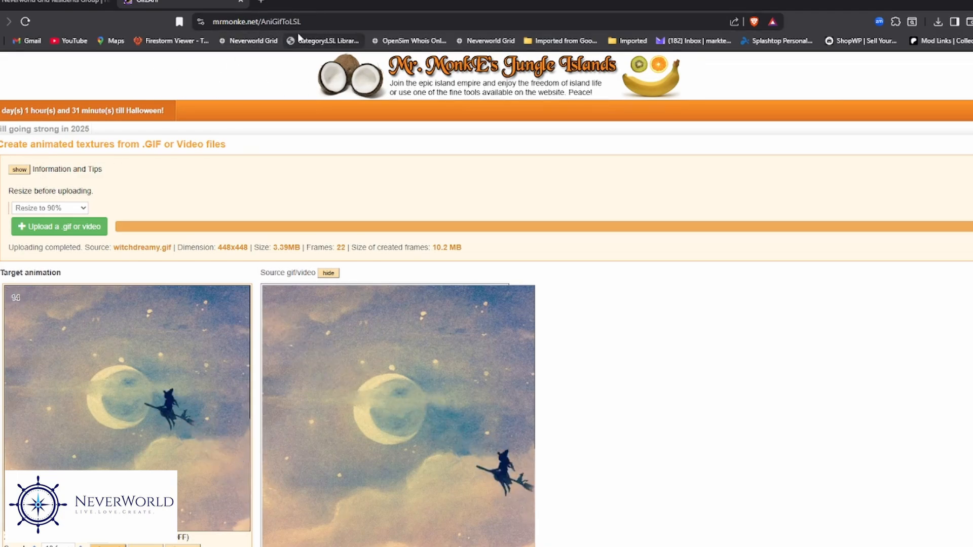
click(337, 21)
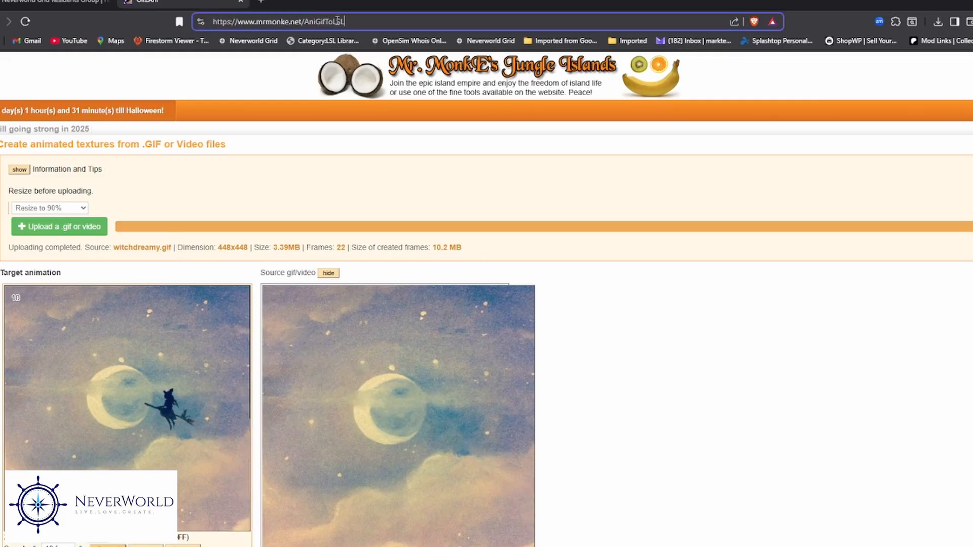
key(Return)
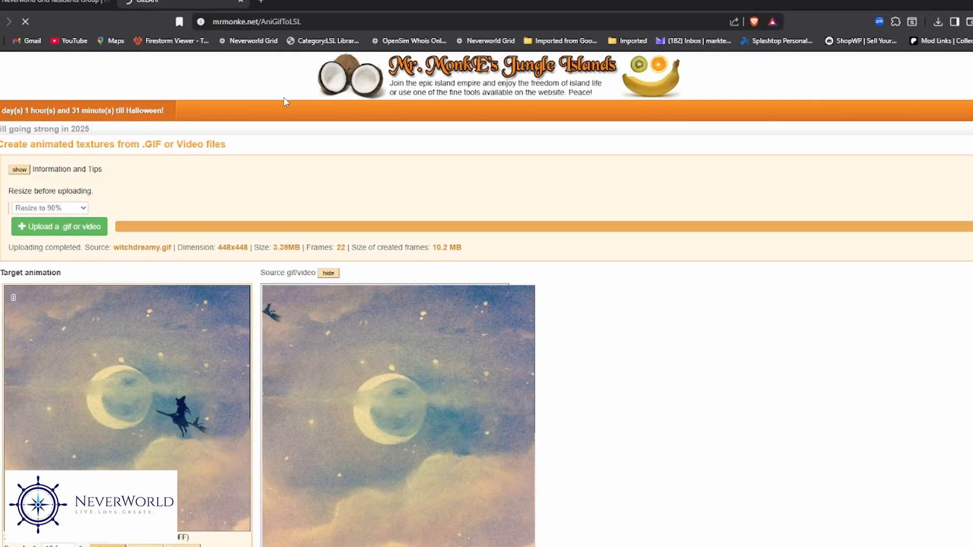